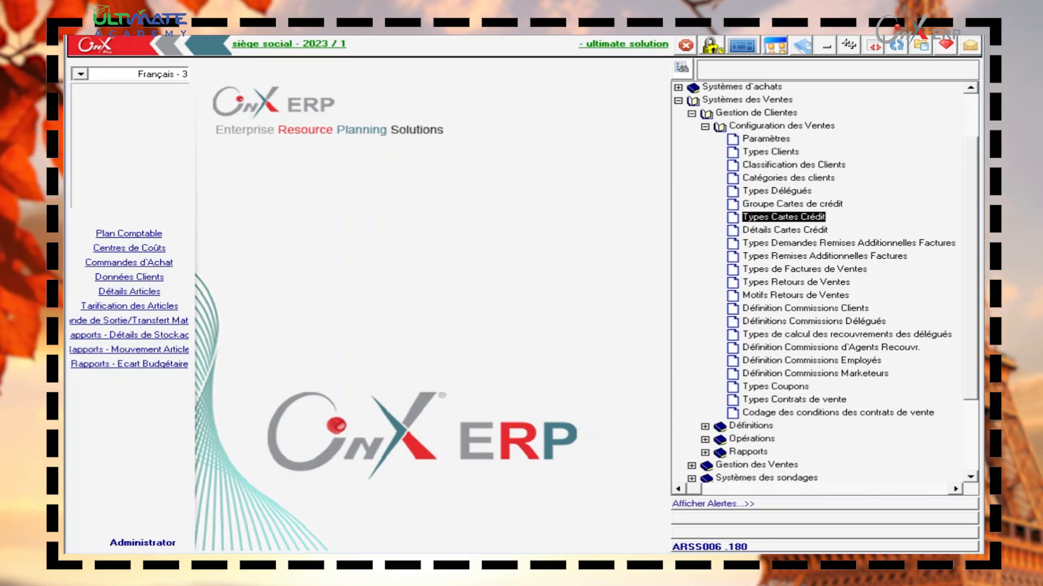
# Open the Détails Cartes Crédit form from the sales configuration and start a new card machine record.
pyautogui.press('Down')
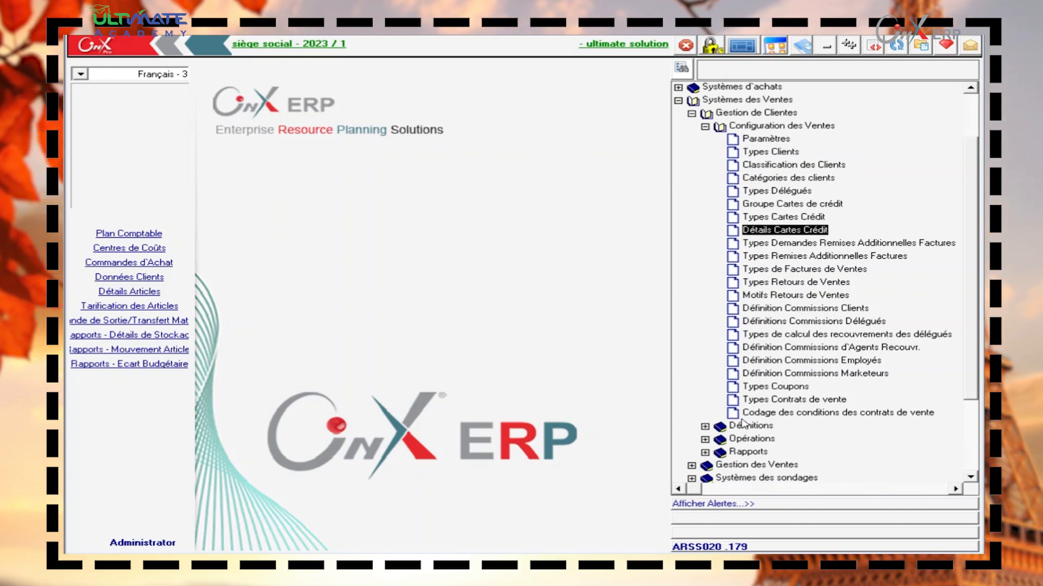
pyautogui.doubleClick(798, 231)
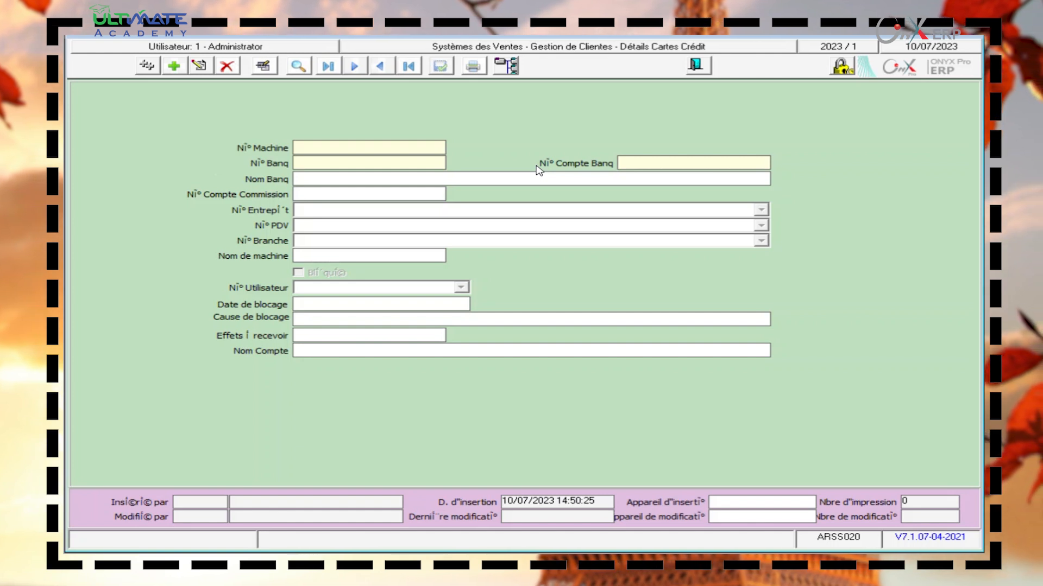
pyautogui.click(303, 67)
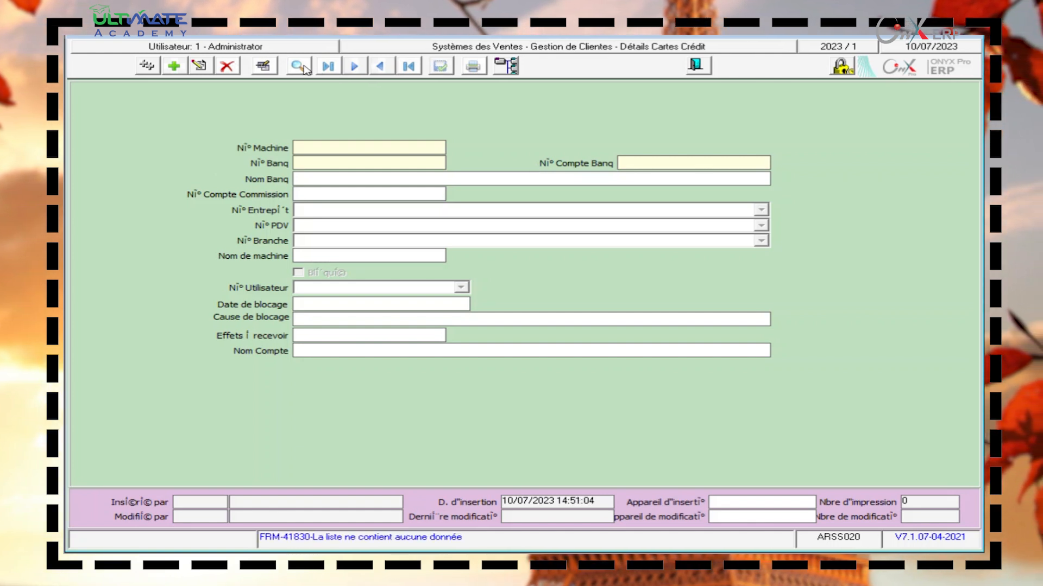
pyautogui.click(183, 67)
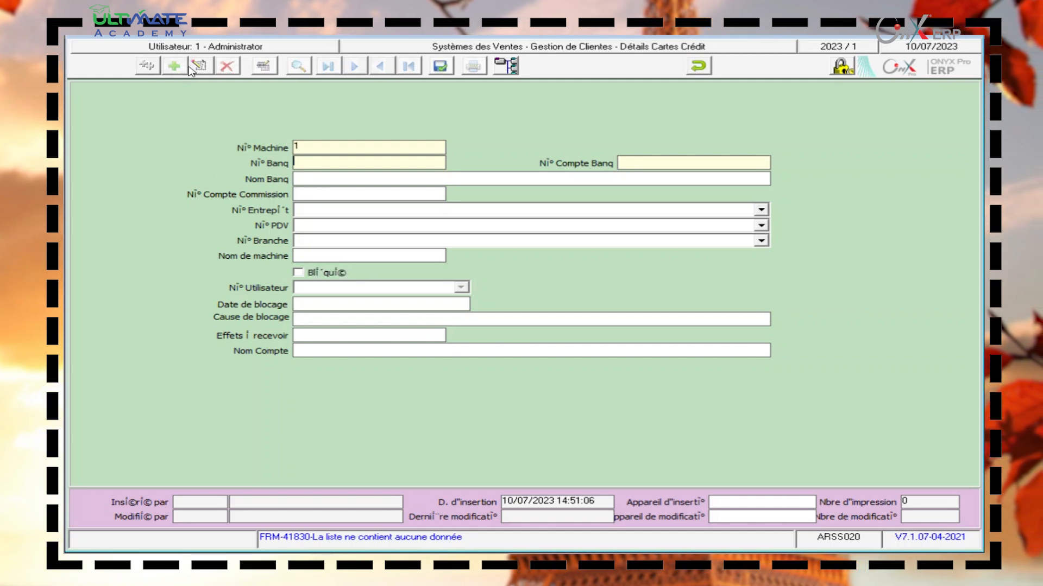
# Assign bank 1, HSBC, with its linked bank account to the new machine record from the bank account list.
pyautogui.click(325, 167)
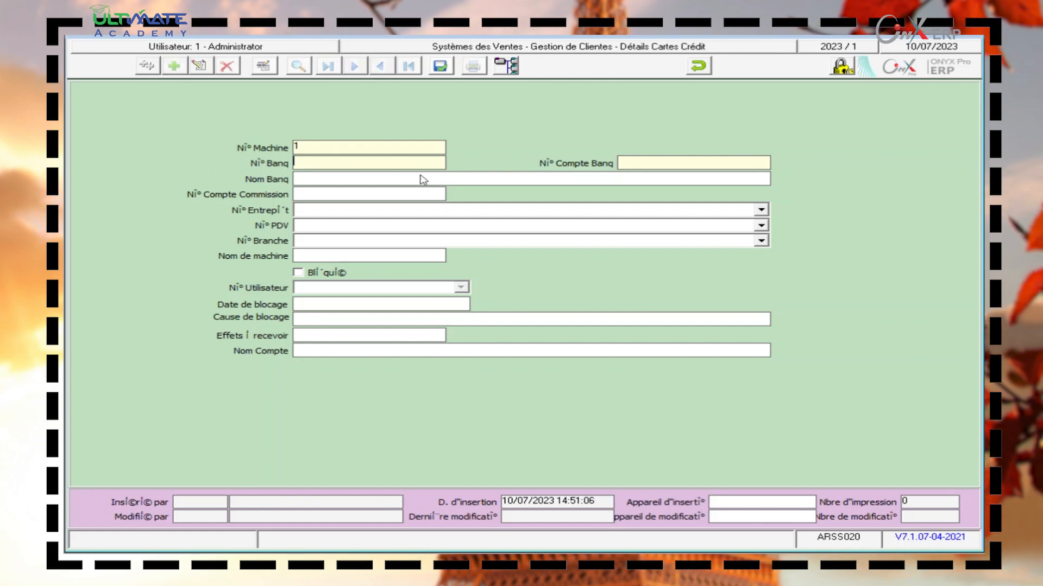
pyautogui.press('F9')
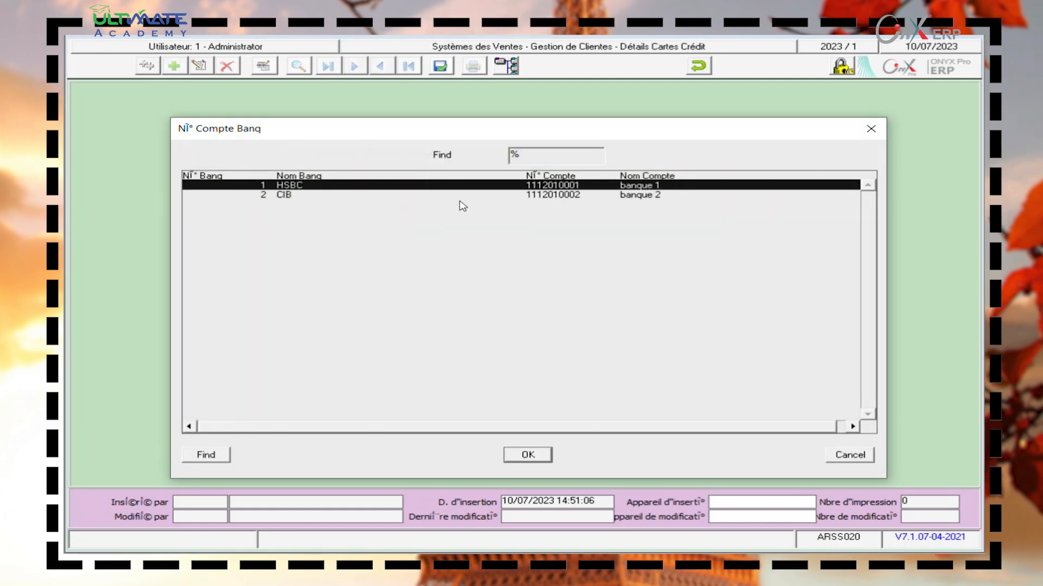
pyautogui.press('Return')
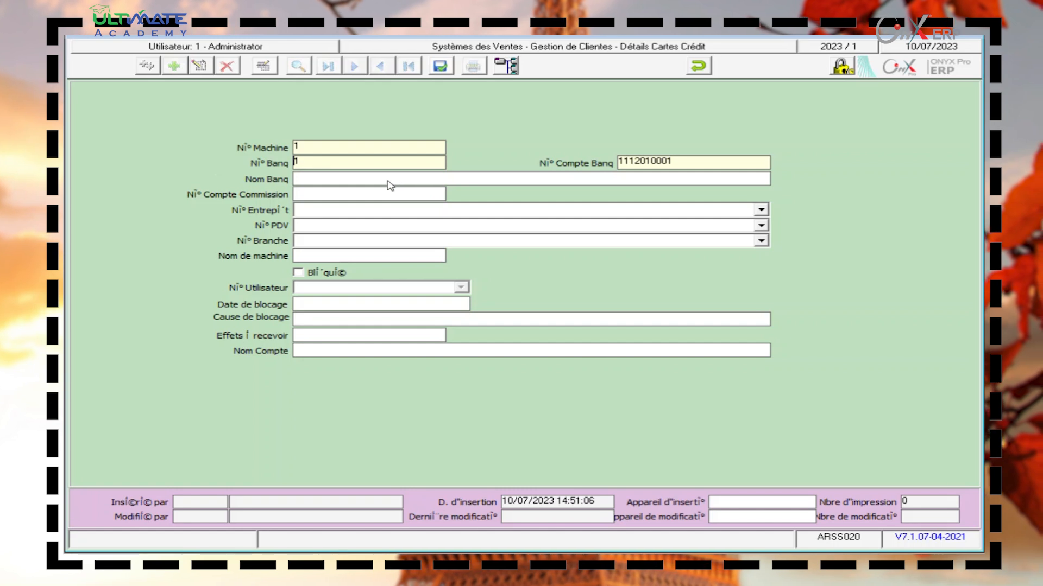
pyautogui.press('Return')
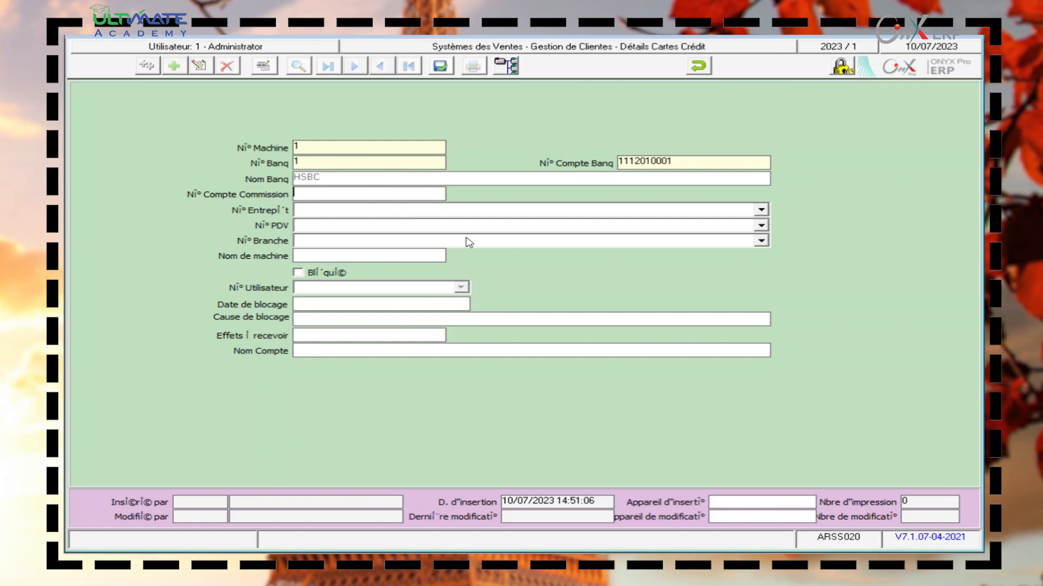
# Fill in the machine's commission account from the chart of accounts, searching the list for "cai".
pyautogui.press('F9')
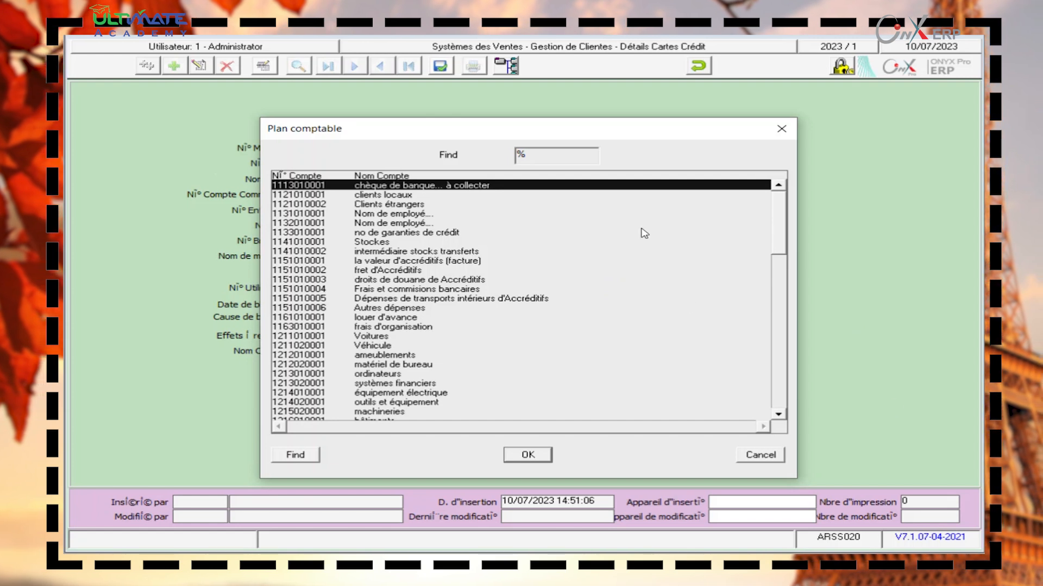
pyautogui.click(525, 154)
pyautogui.write('cai')
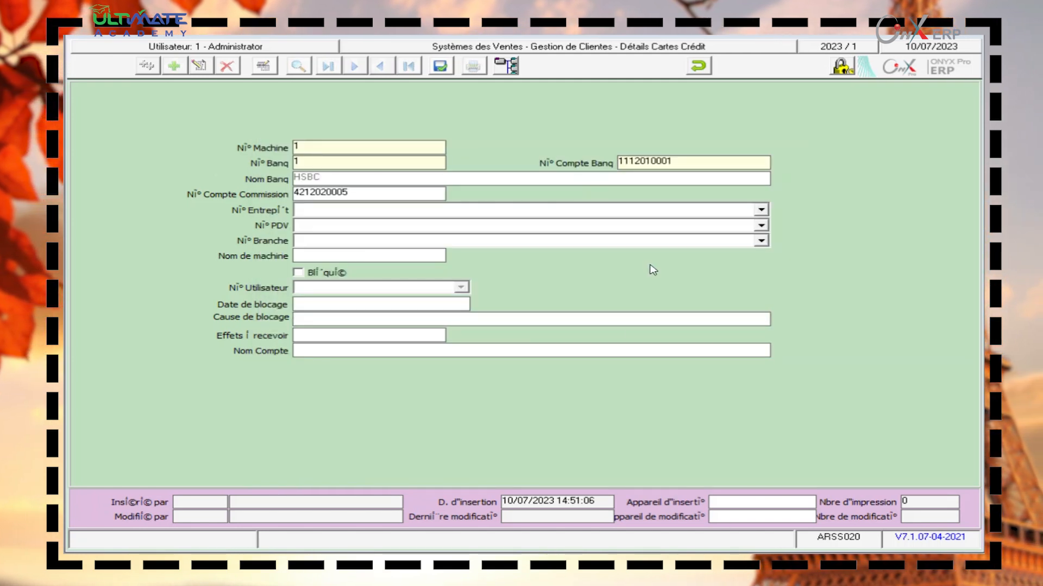
# Set the machine's warehouse to 1- Entrepôts 1 and its branch to 1-siège social.
pyautogui.click(648, 212)
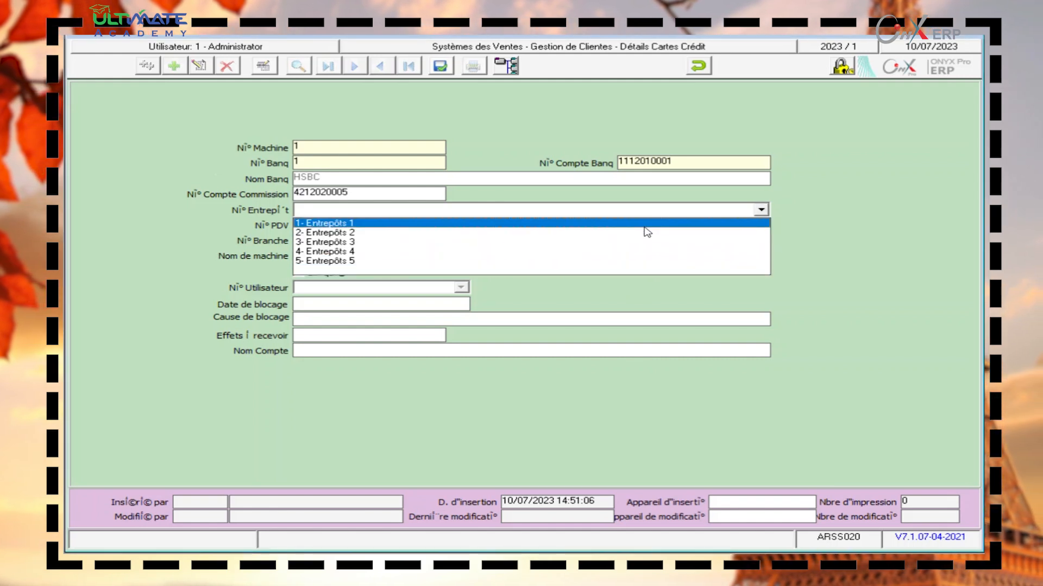
pyautogui.click(646, 224)
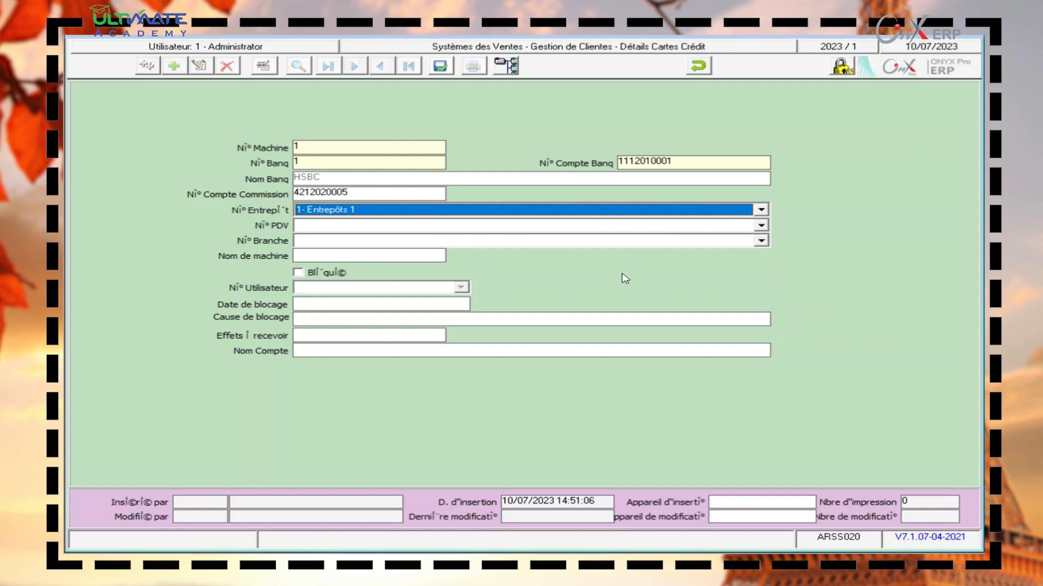
pyautogui.click(559, 243)
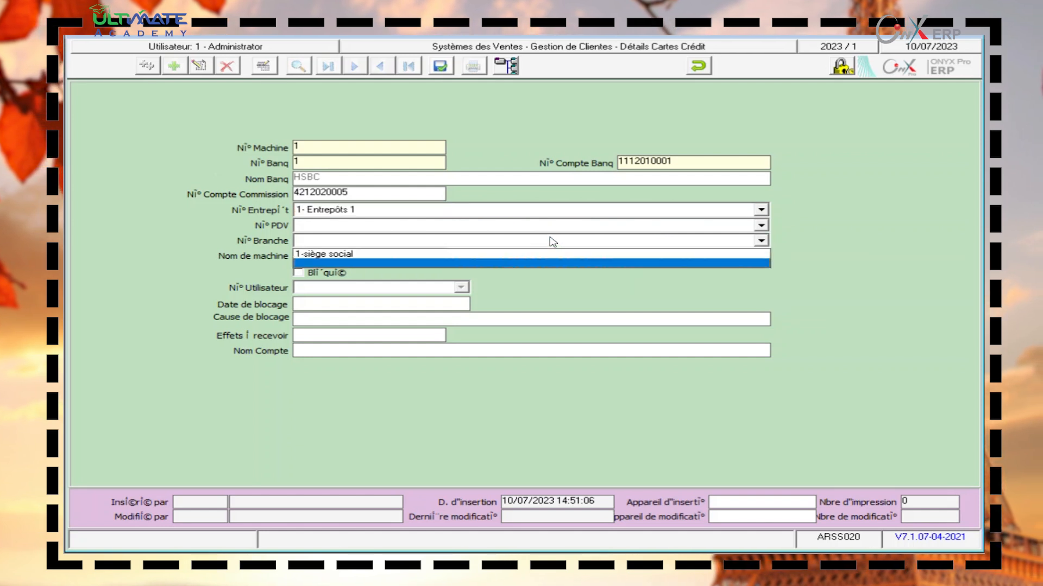
pyautogui.click(352, 255)
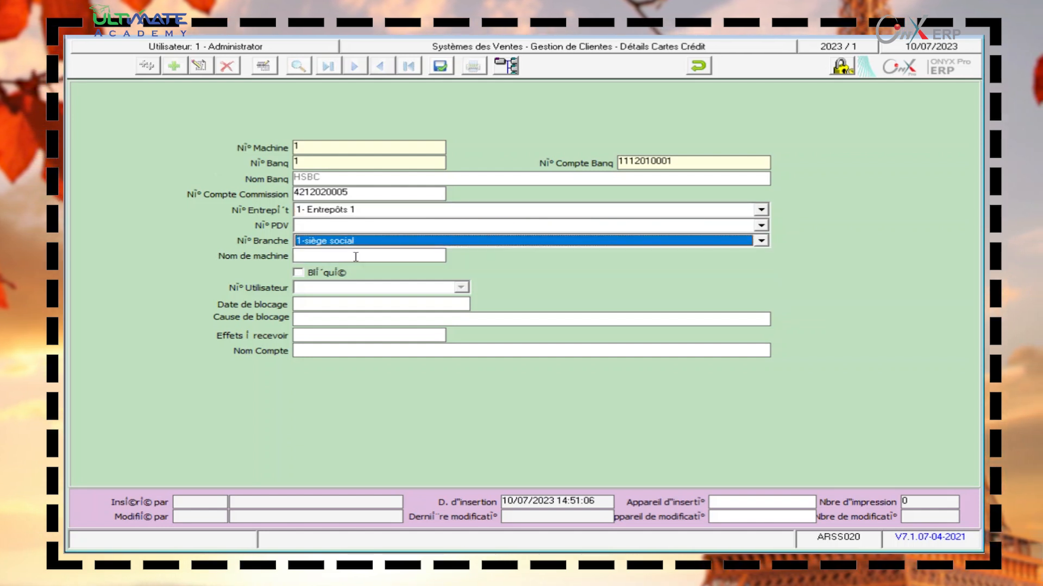
# Name the machine "machaine", save the card details record and close the form.
pyautogui.click(355, 257)
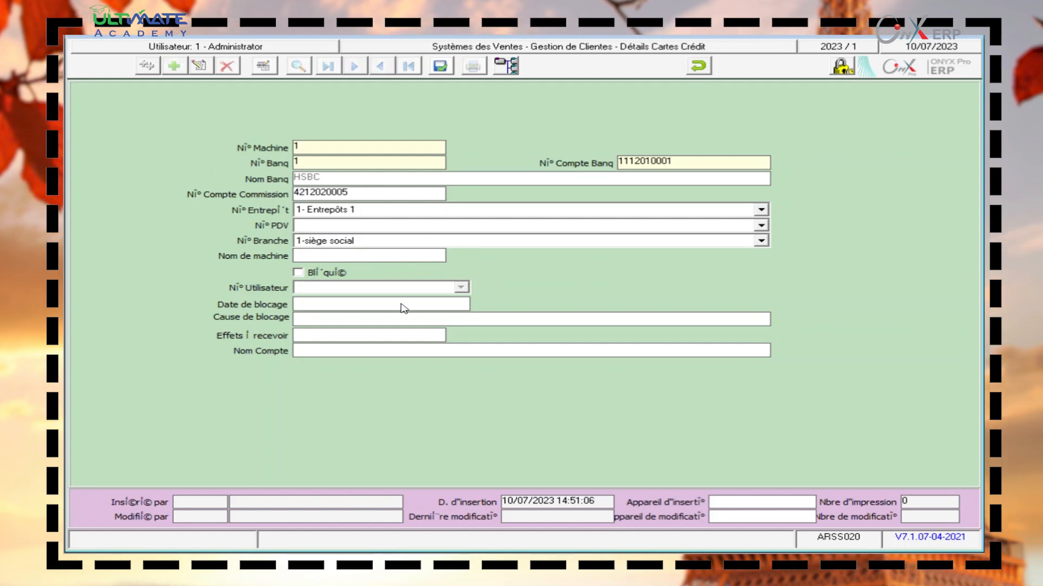
pyautogui.write('mach')
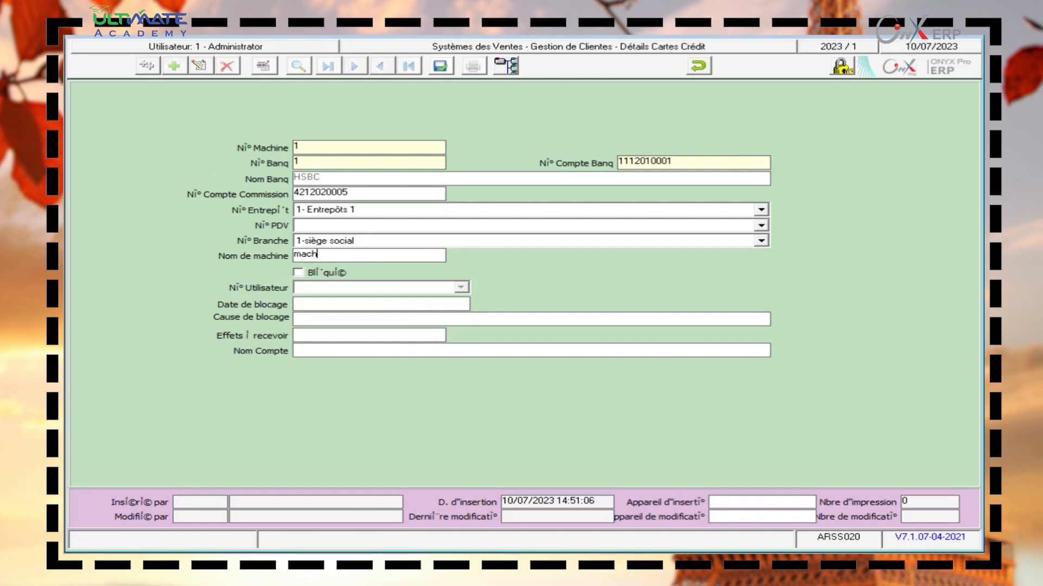
pyautogui.write('aine')
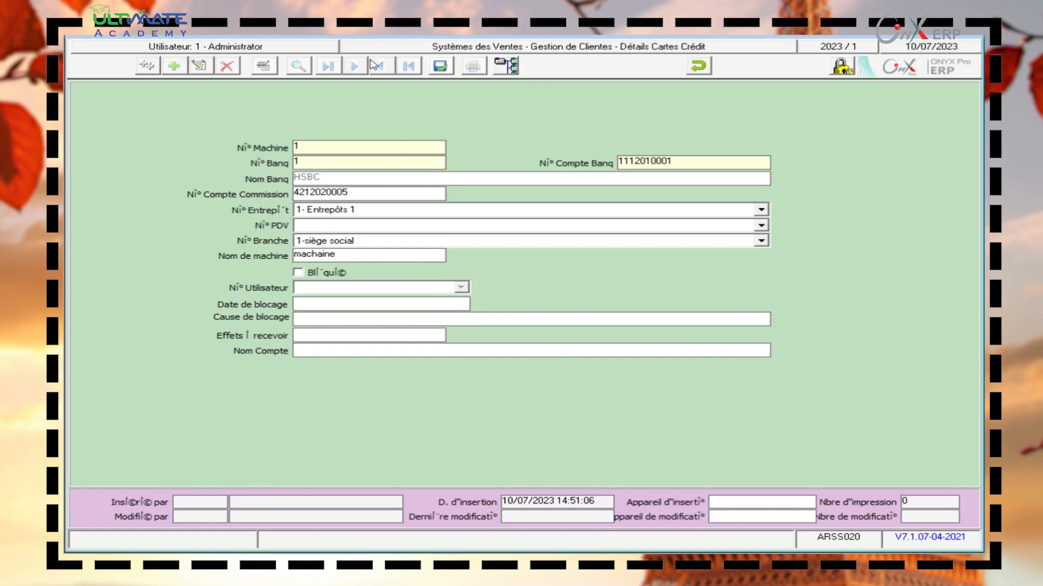
pyautogui.click(440, 66)
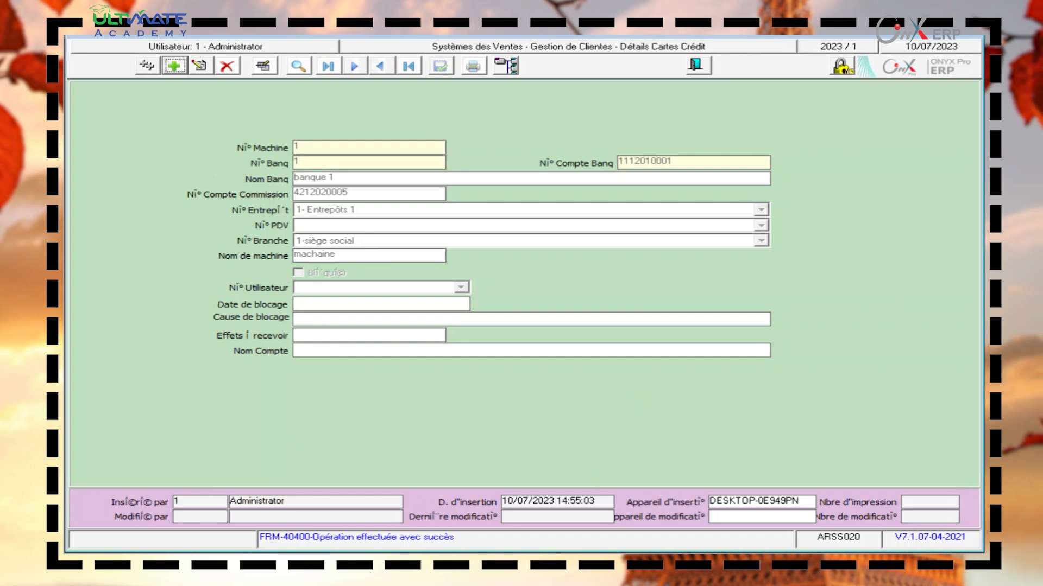
pyautogui.click(696, 65)
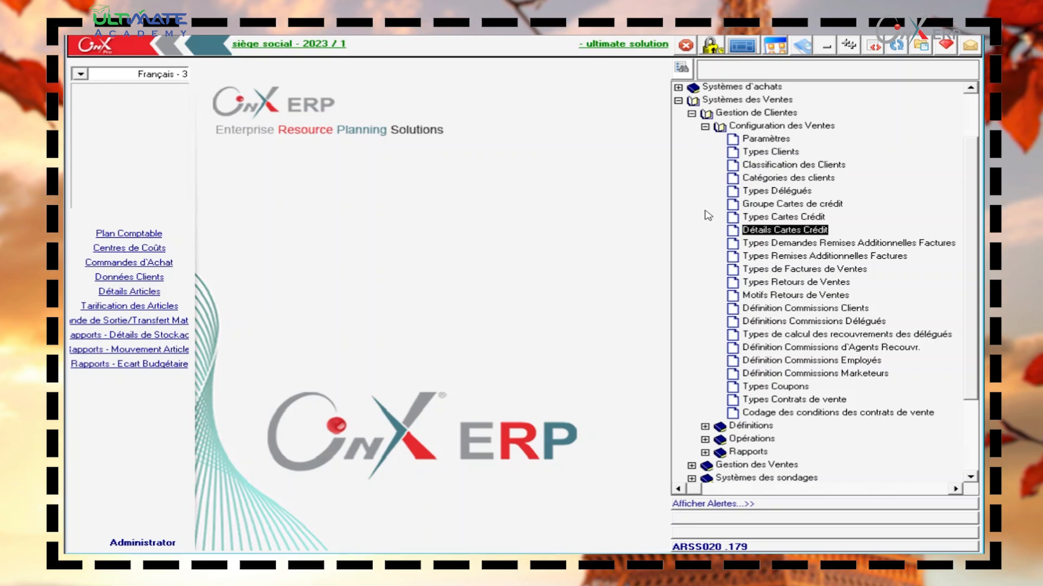
# Open Types Demandes Remises Additionnelles Factures and add a new request type with the type name "reductions".
pyautogui.doubleClick(810, 243)
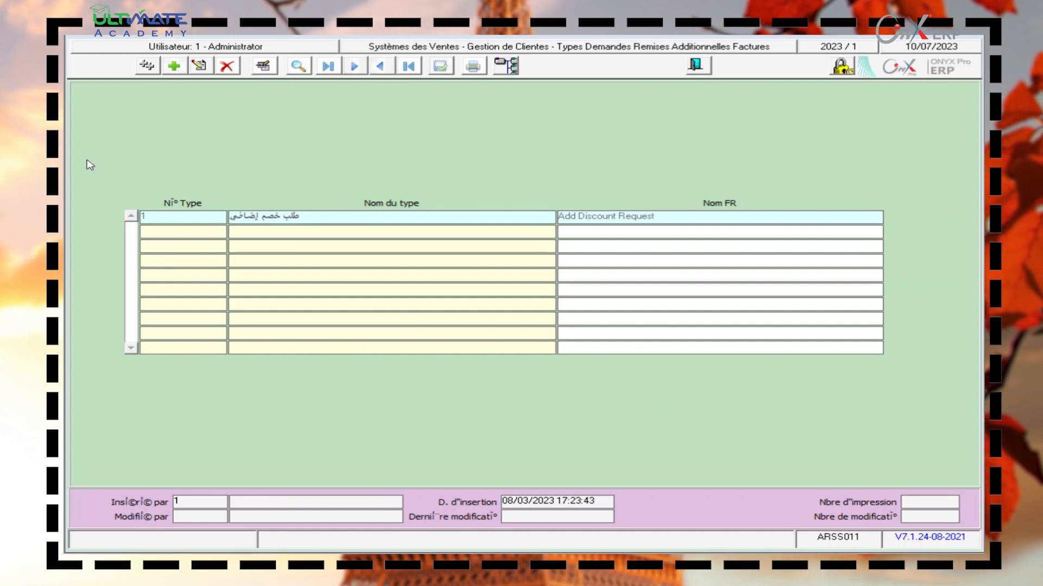
pyautogui.click(174, 65)
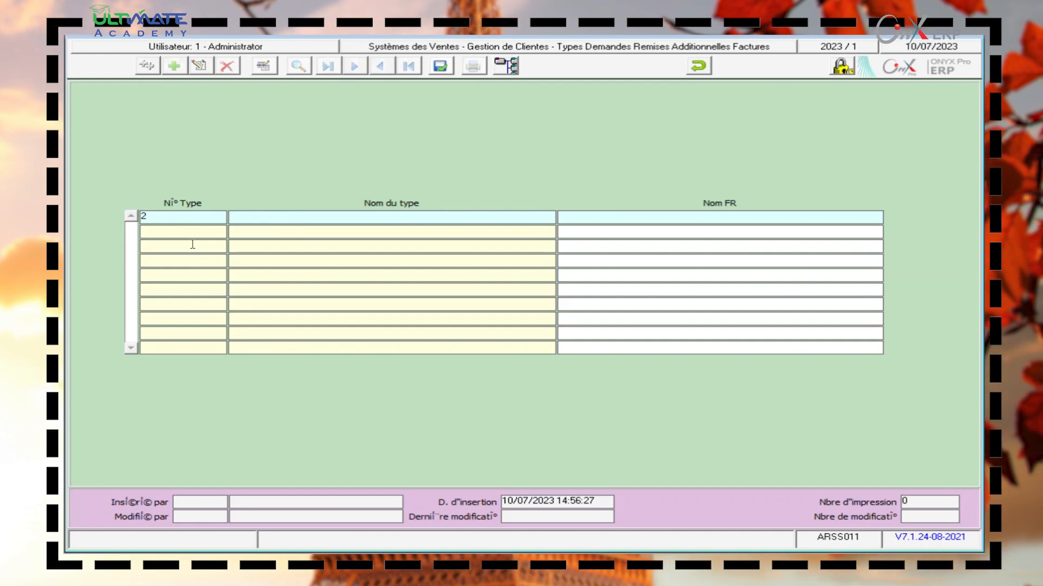
pyautogui.click(371, 218)
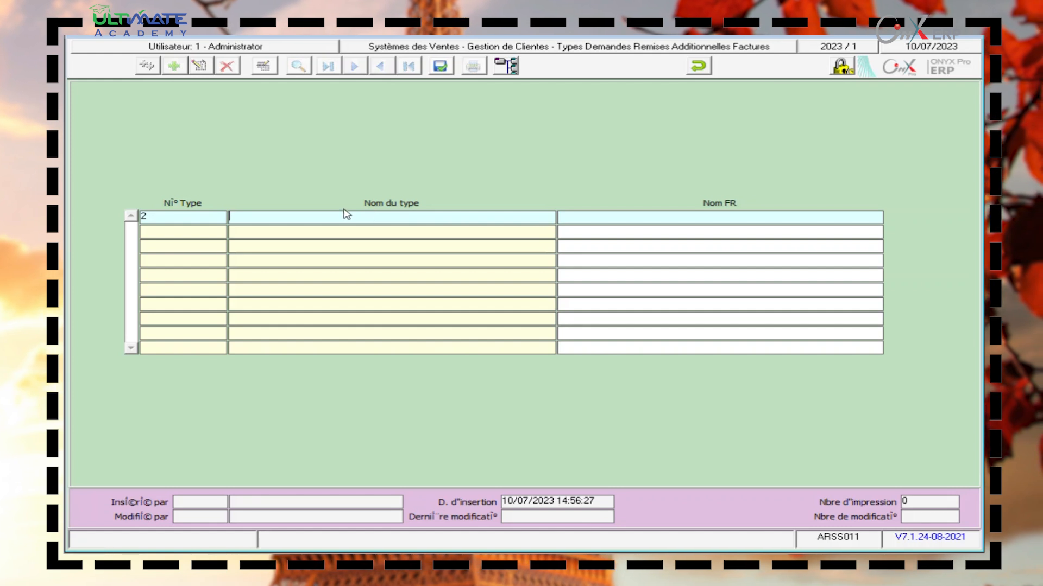
pyautogui.write('re')
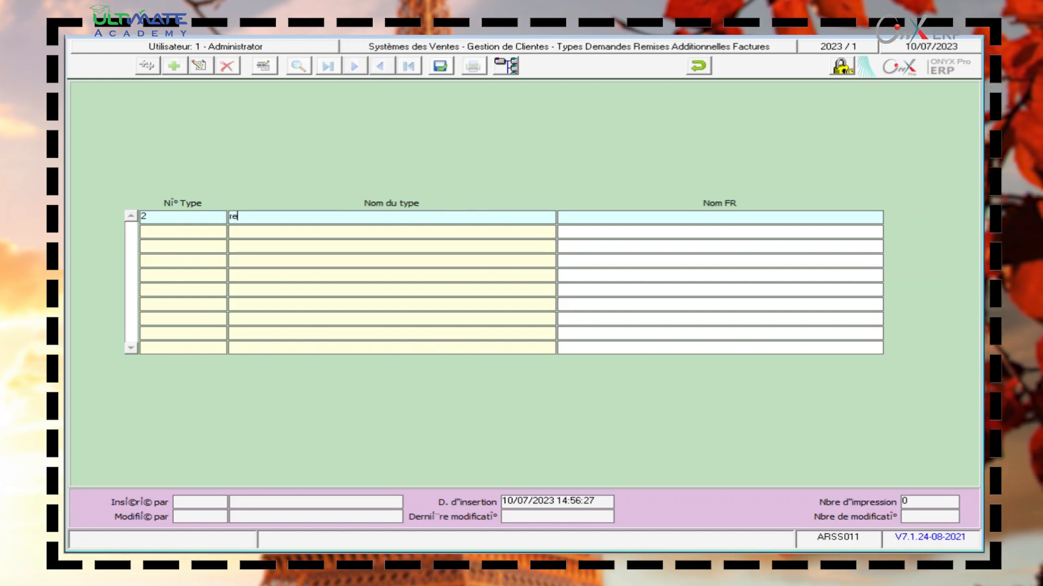
pyautogui.write('ductions')
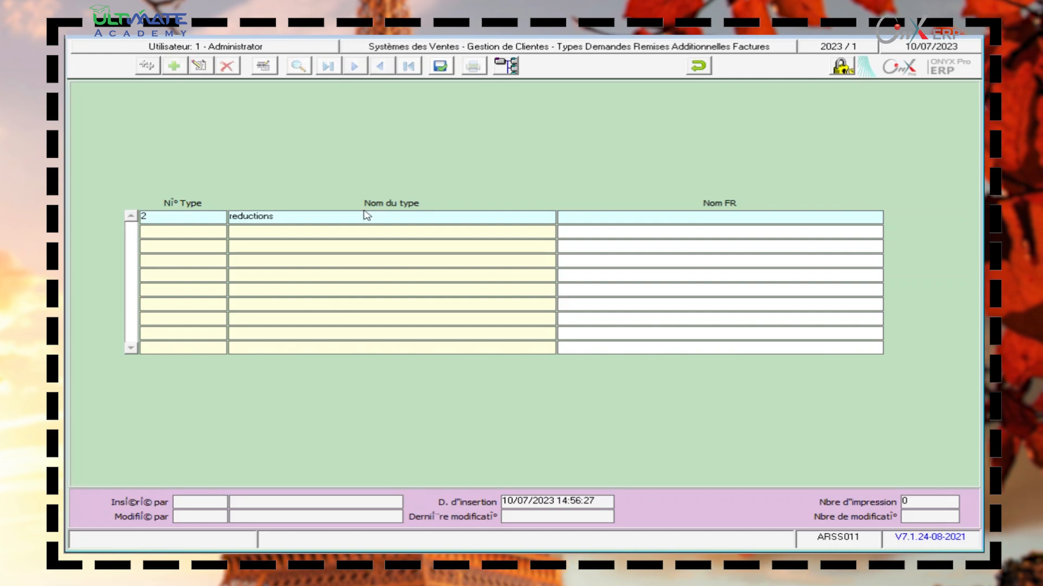
# Copy "reductions" into the type's Nom FR field, save the record, list all the request types and close the form.
pyautogui.moveTo(342, 216); pyautogui.dragTo(191, 220)
pyautogui.hotkey('ctrl', 'c')
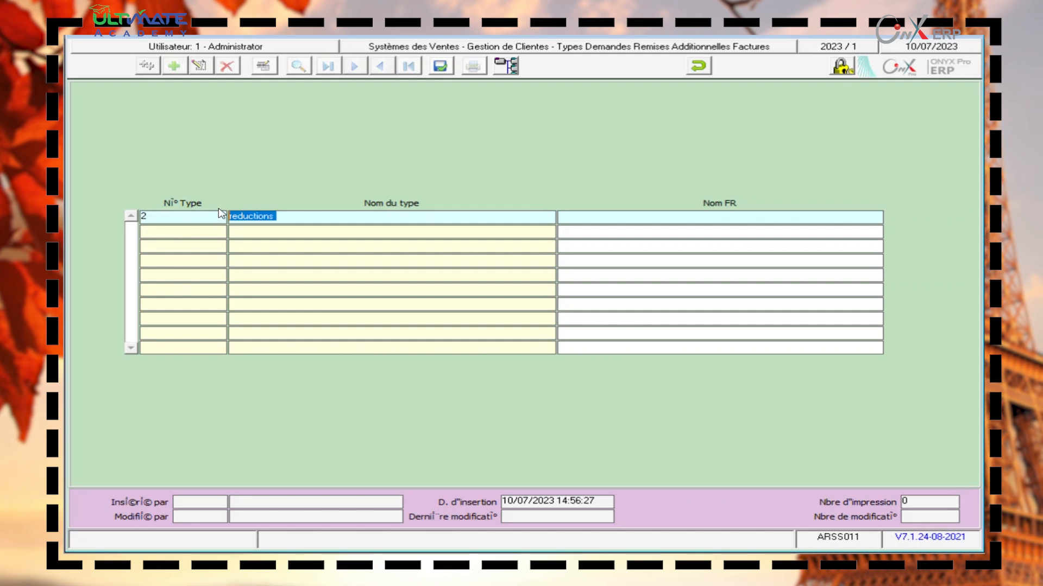
pyautogui.click(639, 218)
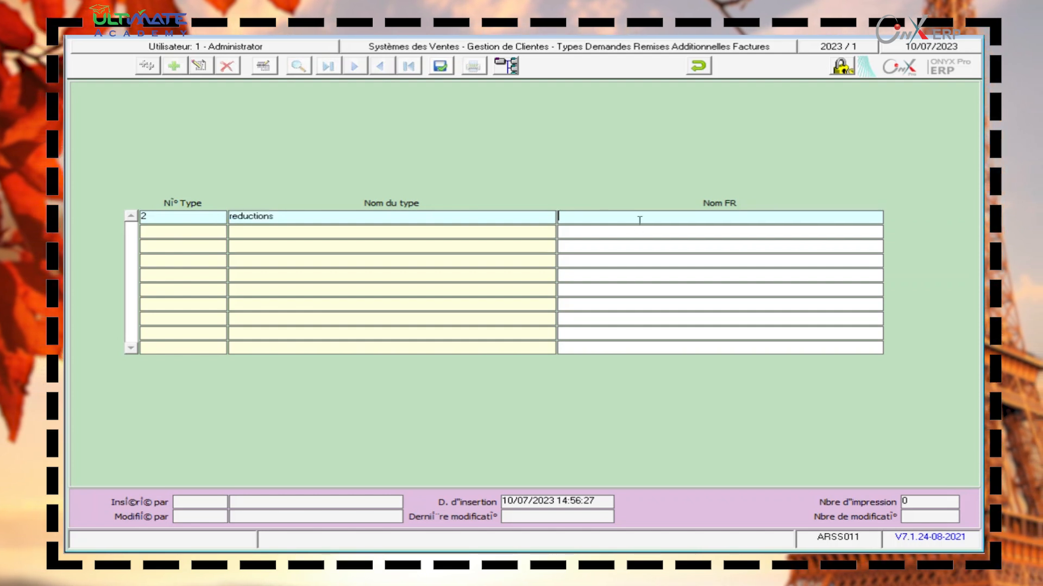
pyautogui.hotkey('ctrl', 'v')
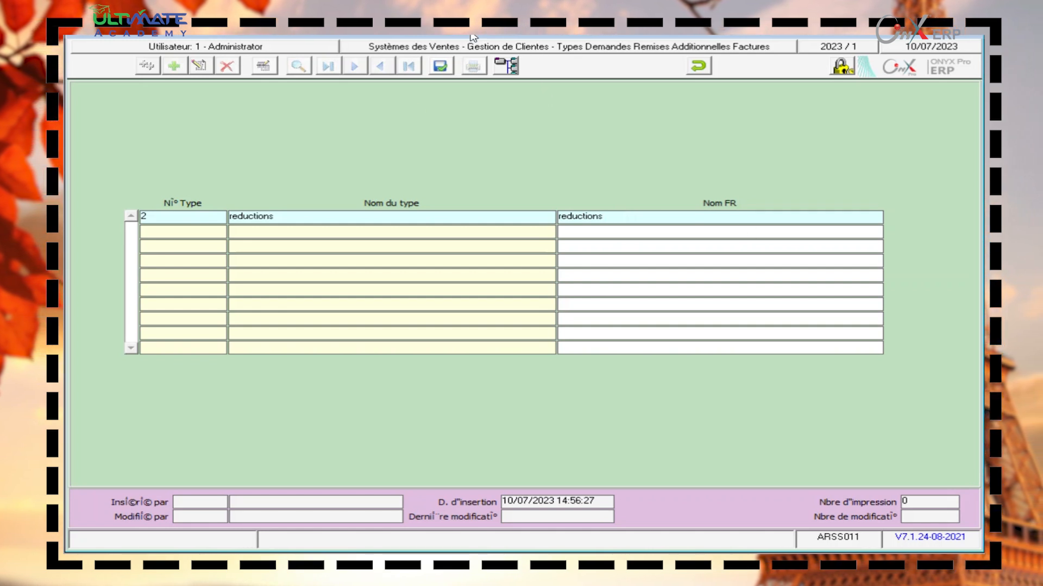
pyautogui.click(441, 67)
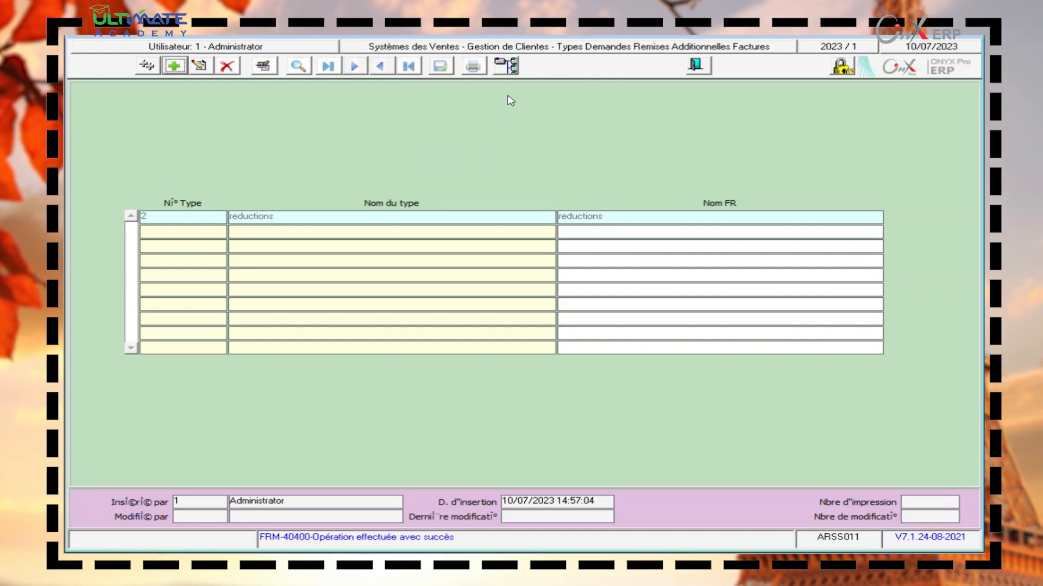
pyautogui.click(299, 66)
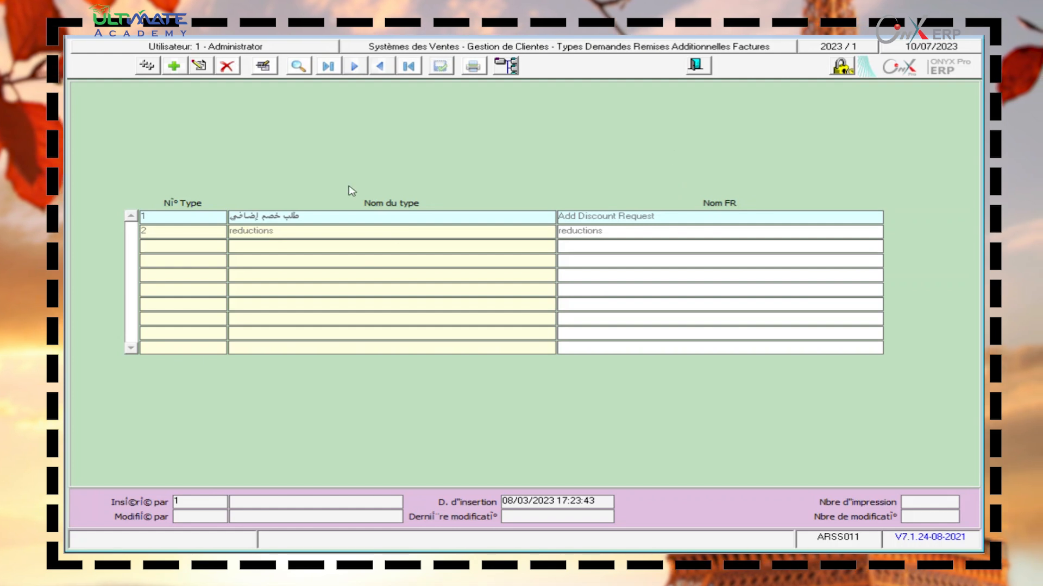
pyautogui.click(695, 67)
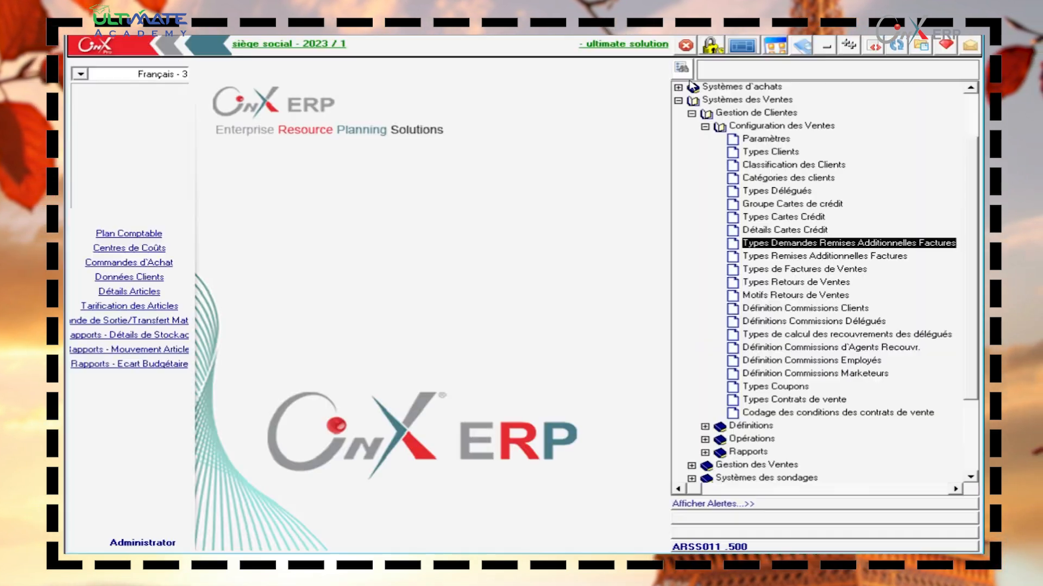
# Open Types Remises Additionnelles Factures and add a new discount type with the type name "reductions".
pyautogui.doubleClick(841, 258)
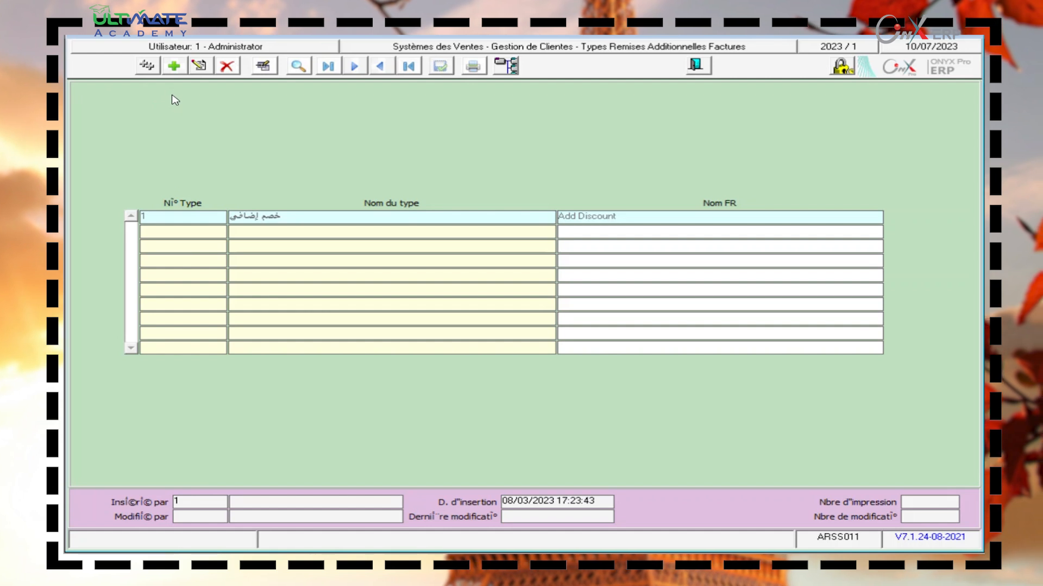
pyautogui.click(174, 67)
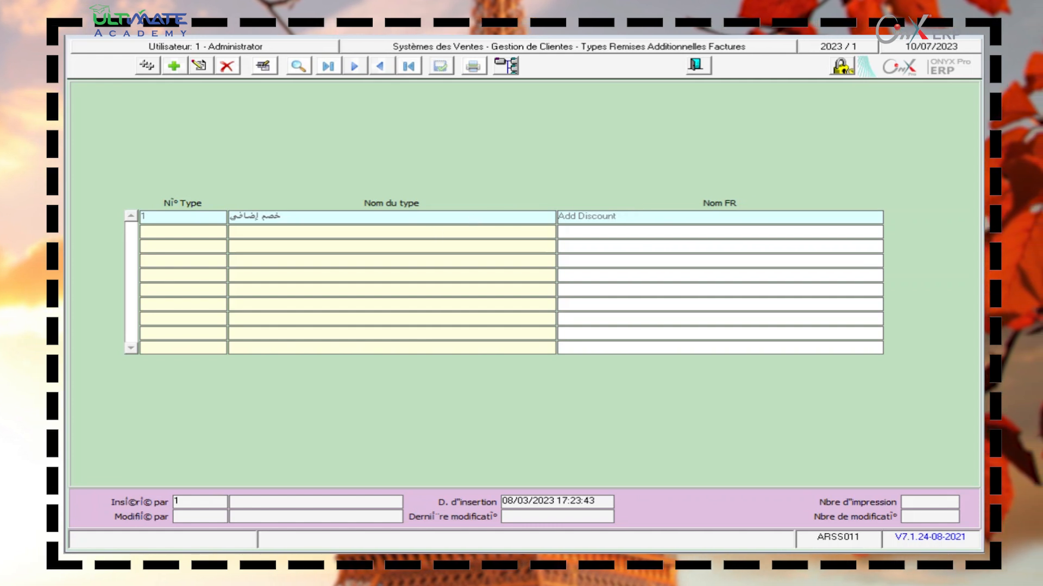
pyautogui.click(174, 67)
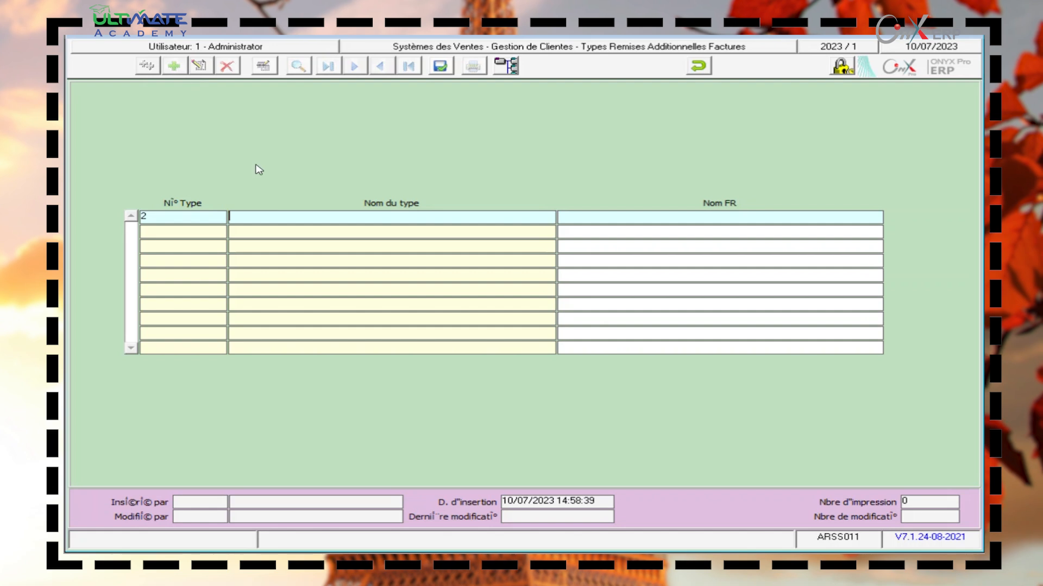
pyautogui.write('reduc')
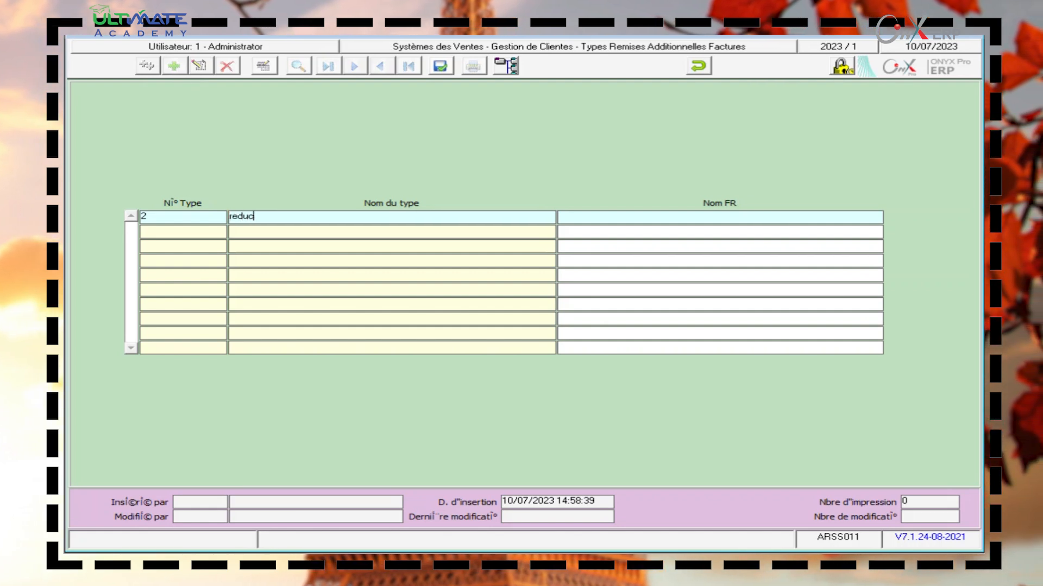
pyautogui.write('tio')
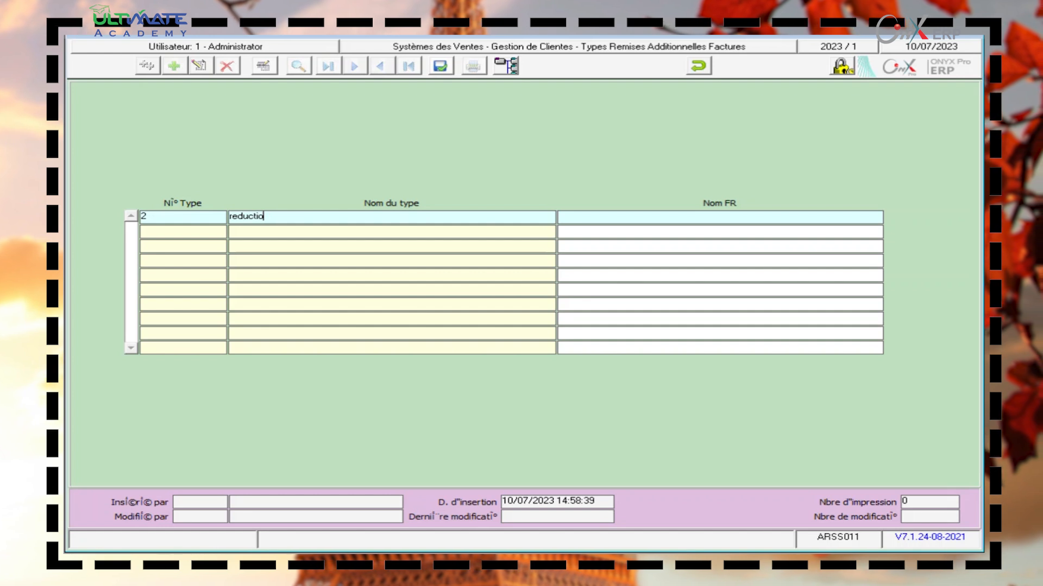
pyautogui.write('bs')
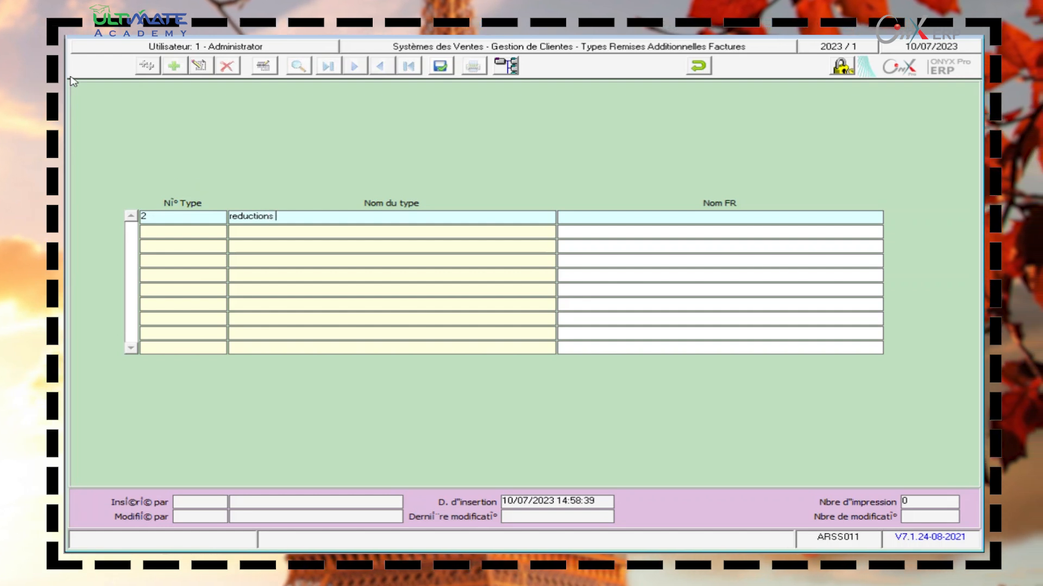
# Copy "reductions" into the discount type's Nom FR field, save the record and close the form.
pyautogui.doubleClick(253, 217)
pyautogui.hotkey('ctrl', 'c')
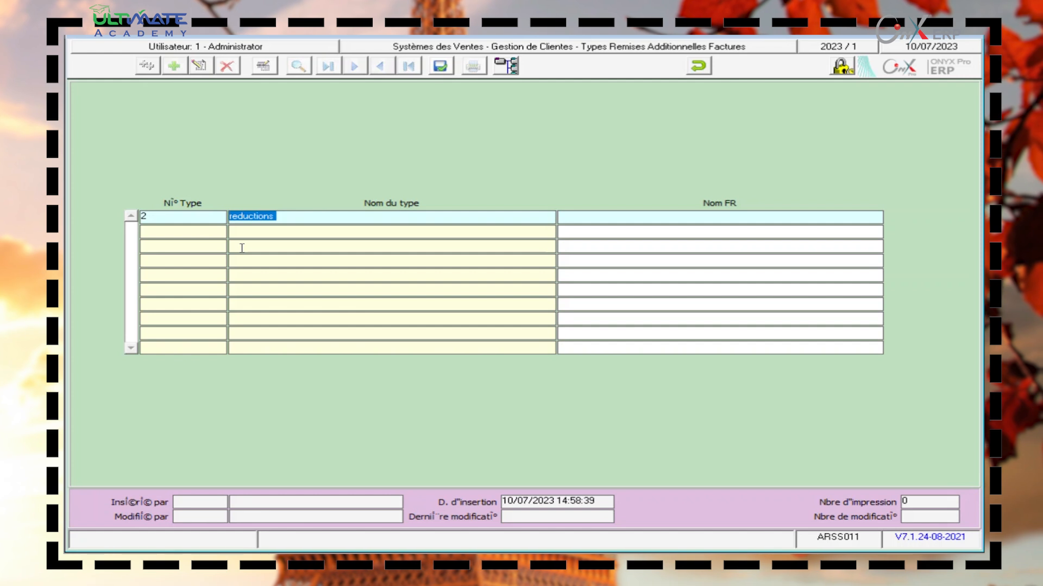
pyautogui.click(660, 216)
pyautogui.hotkey('ctrl', 'v')
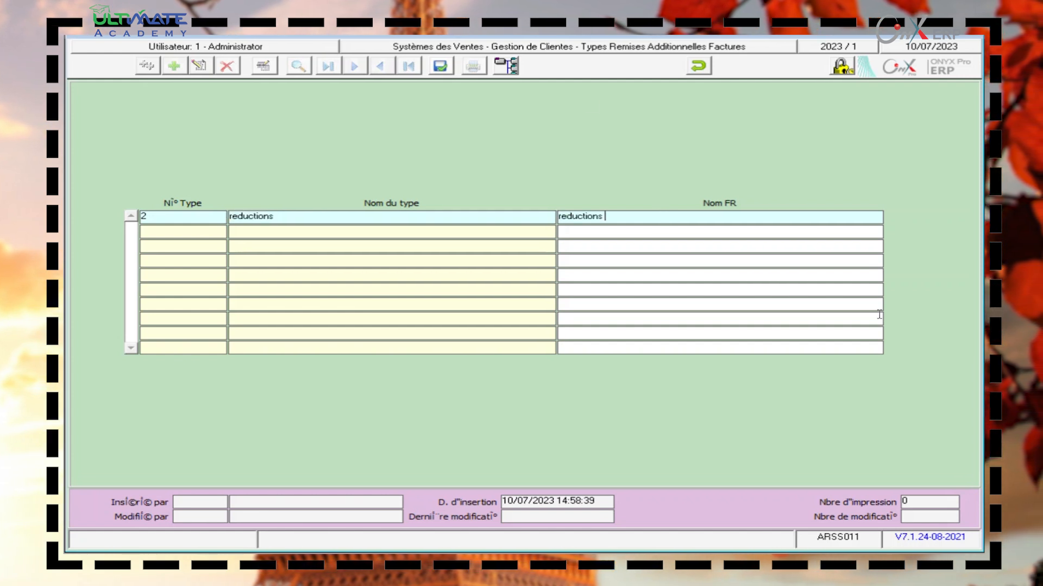
pyautogui.click(441, 67)
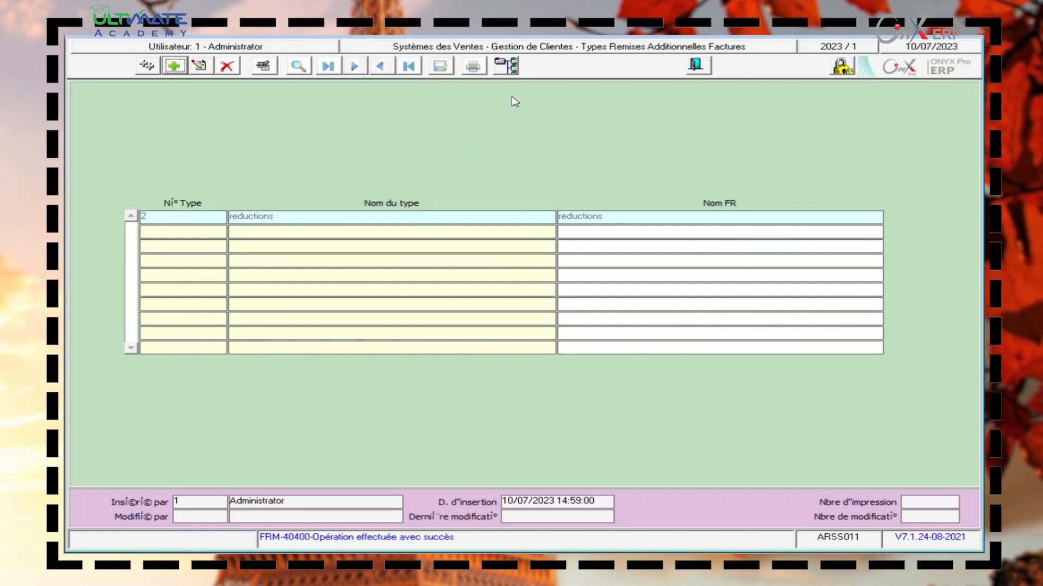
pyautogui.press('Escape')
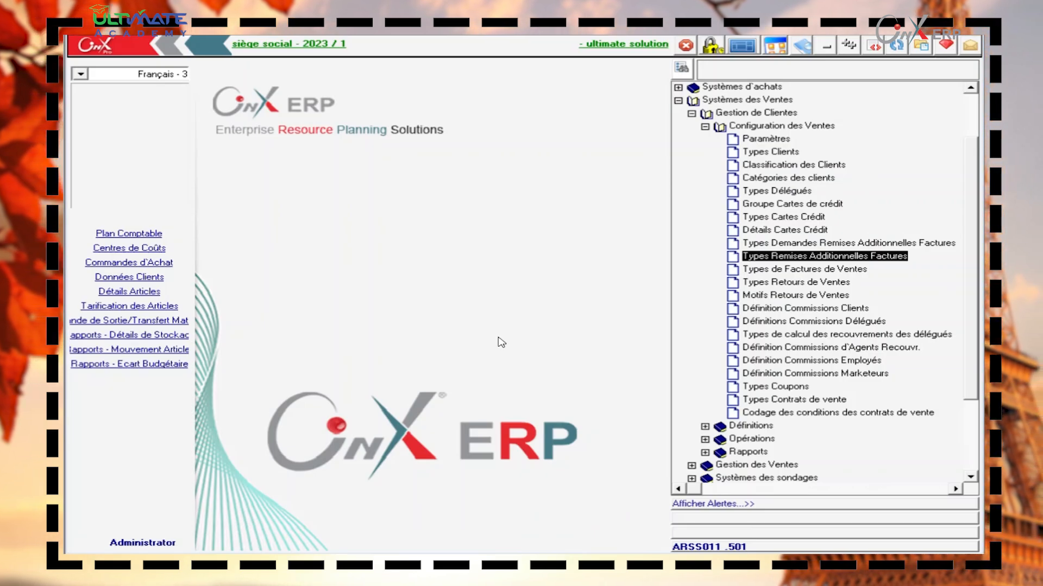
# Open Types de Factures de Ventes and add a new invoice type with the type name "facture de ventes".
pyautogui.doubleClick(759, 270)
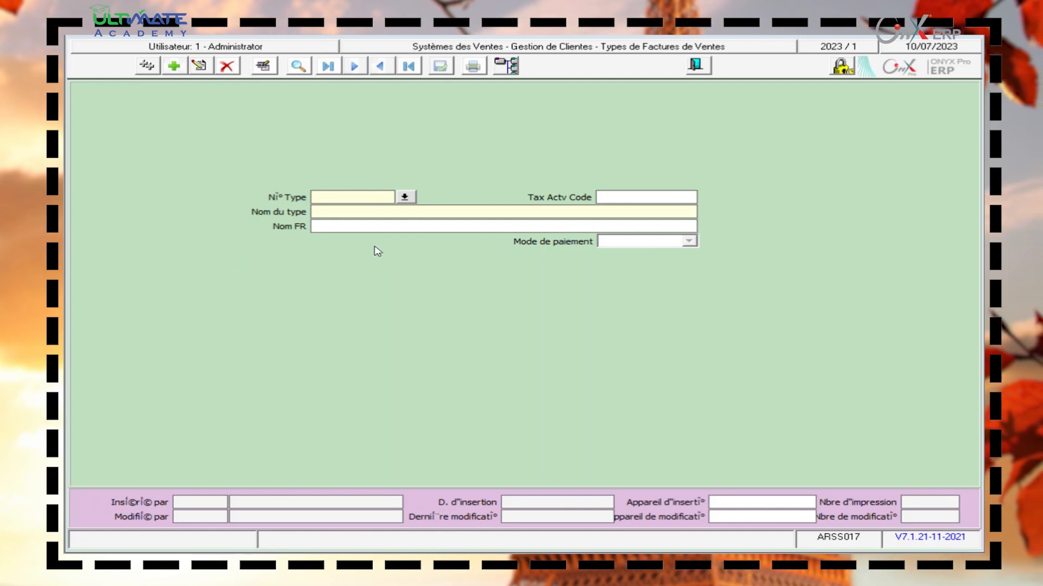
pyautogui.click(171, 71)
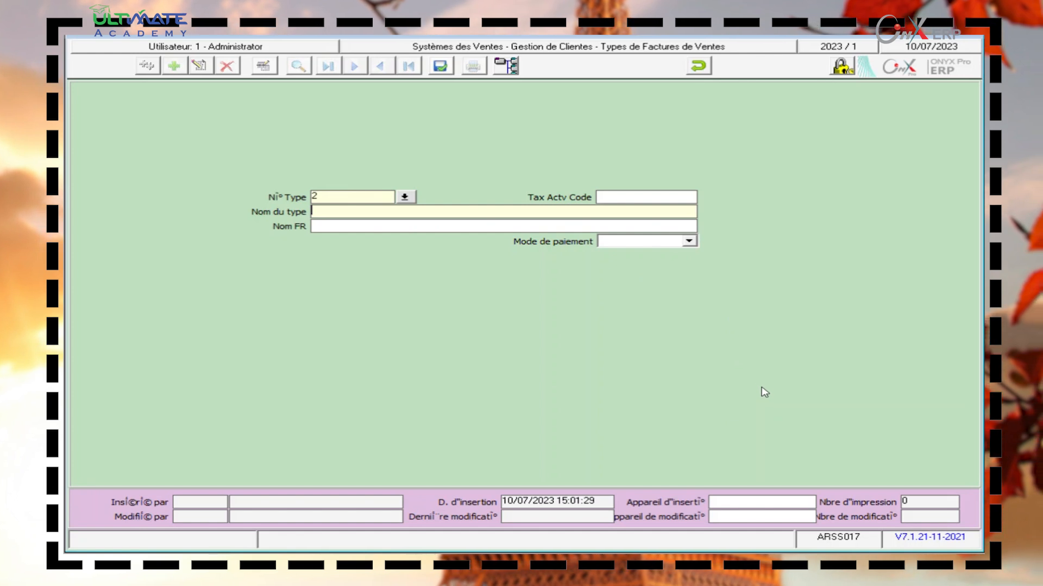
pyautogui.write('facture de')
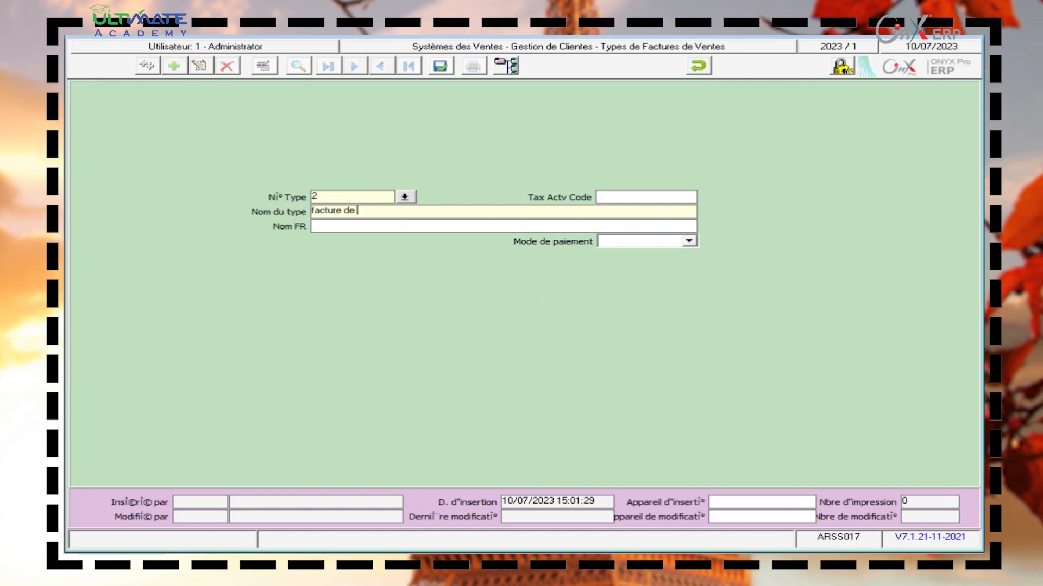
pyautogui.write('ventes')
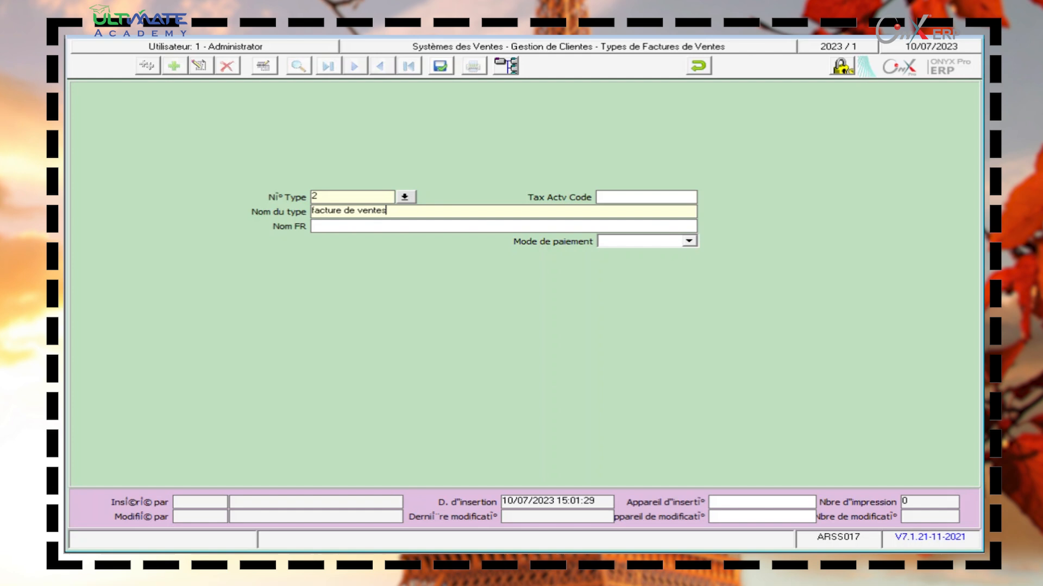
# Copy "facture de ventes" into the invoice type's Nom FR field and save the record.
pyautogui.moveTo(390, 213); pyautogui.dragTo(310, 212)
pyautogui.hotkey('ctrl', 'c')
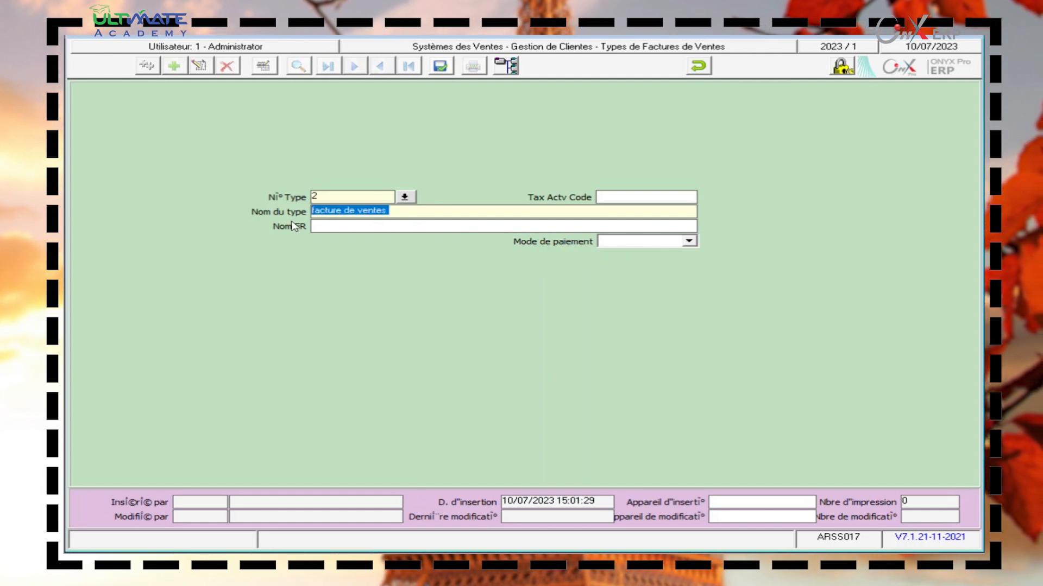
pyautogui.click(385, 228)
pyautogui.hotkey('ctrl', 'v')
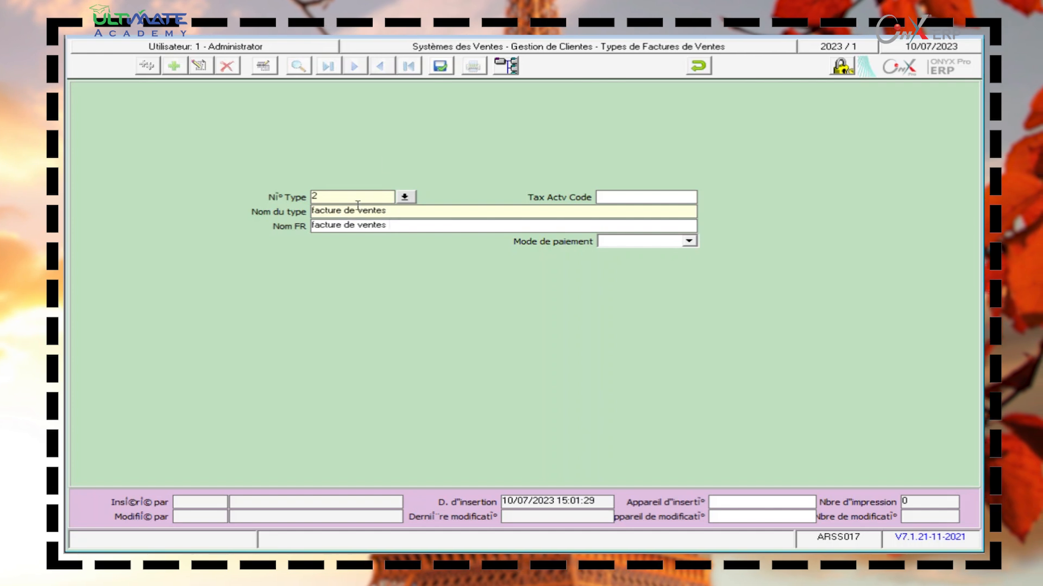
pyautogui.click(444, 70)
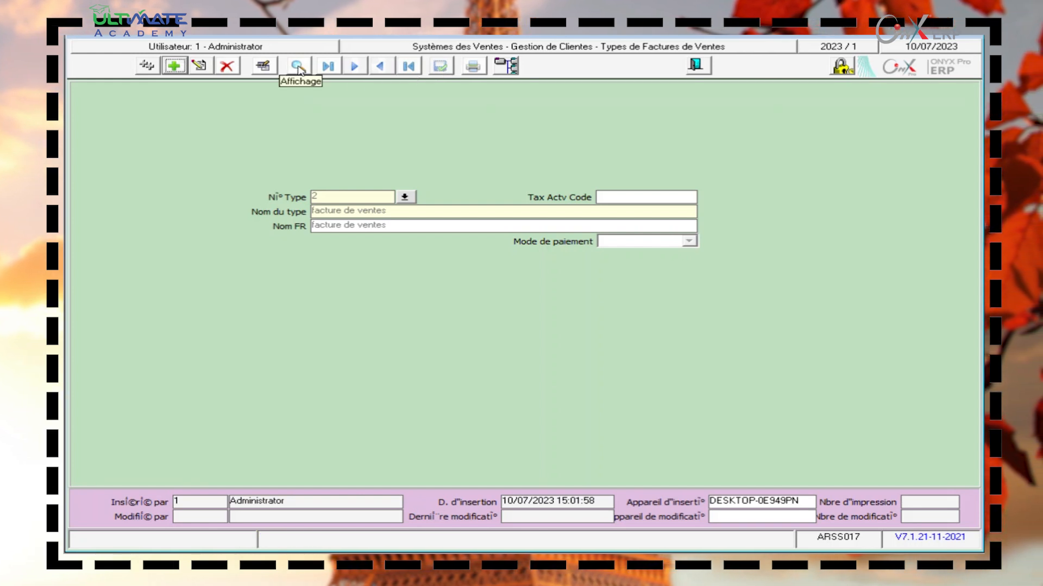
# List all the sales invoice types, dismiss the list and close the form.
pyautogui.click(298, 66)
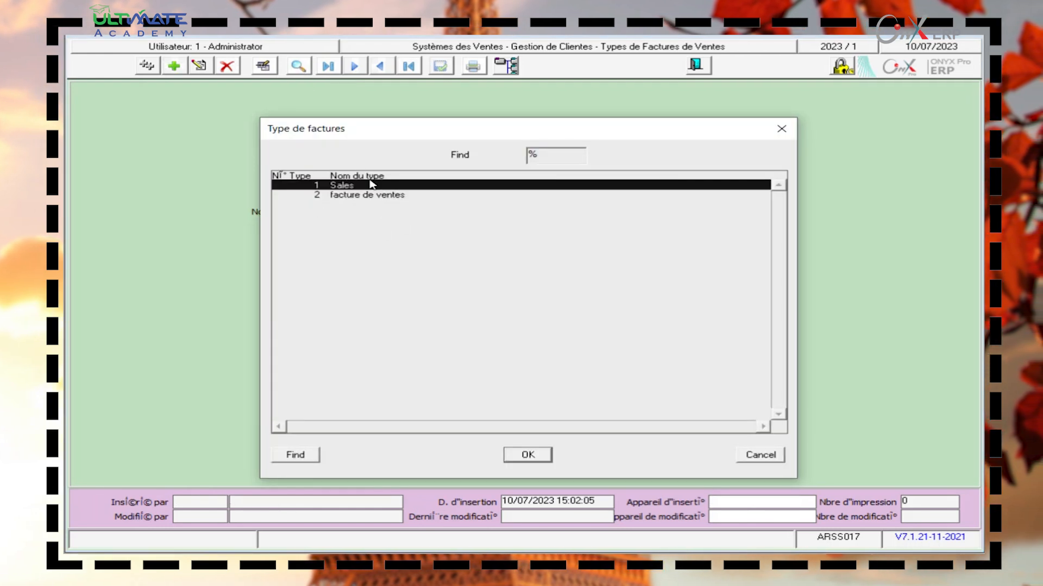
pyautogui.click(780, 128)
pyautogui.click(698, 65)
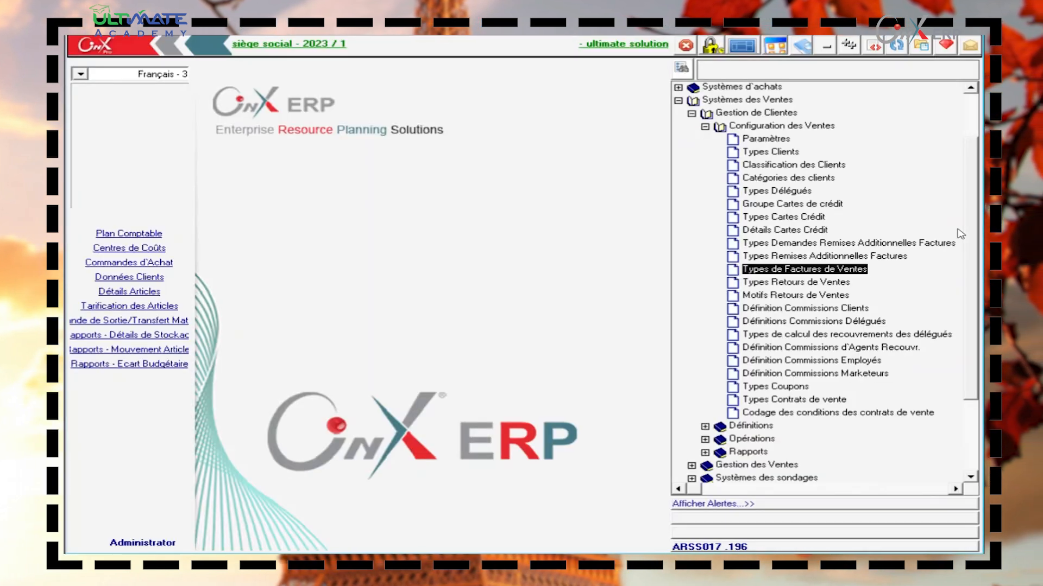
# Open Types Retours de Ventes and add a new return type with the type name "retours de ventes".
pyautogui.press('Down')
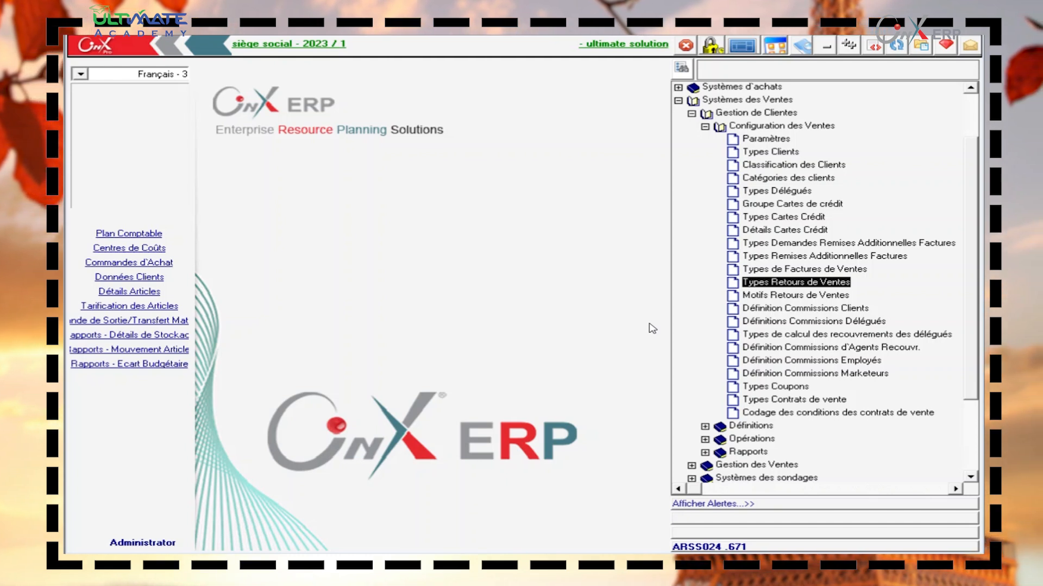
pyautogui.doubleClick(769, 285)
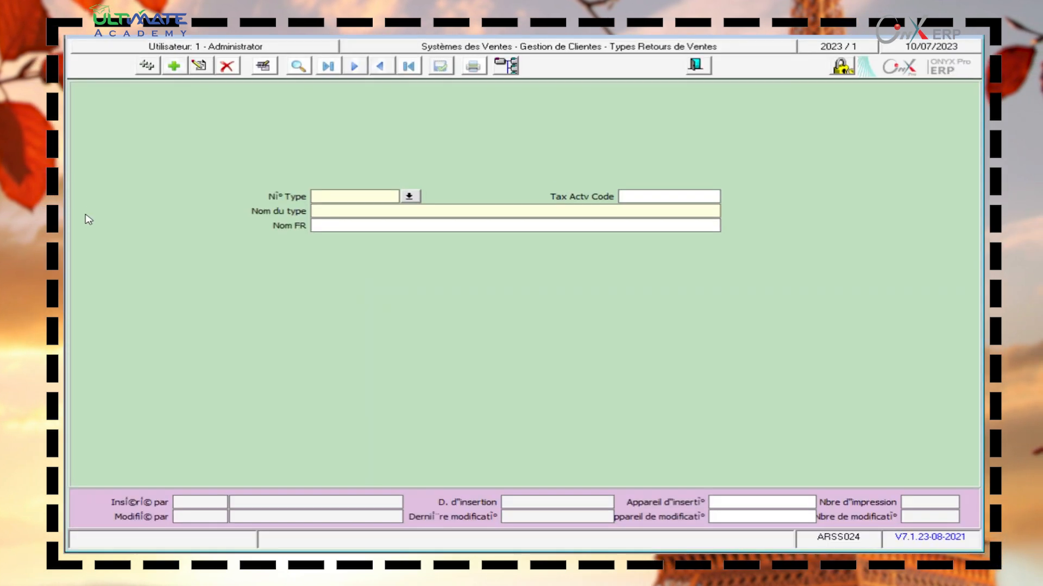
pyautogui.click(173, 66)
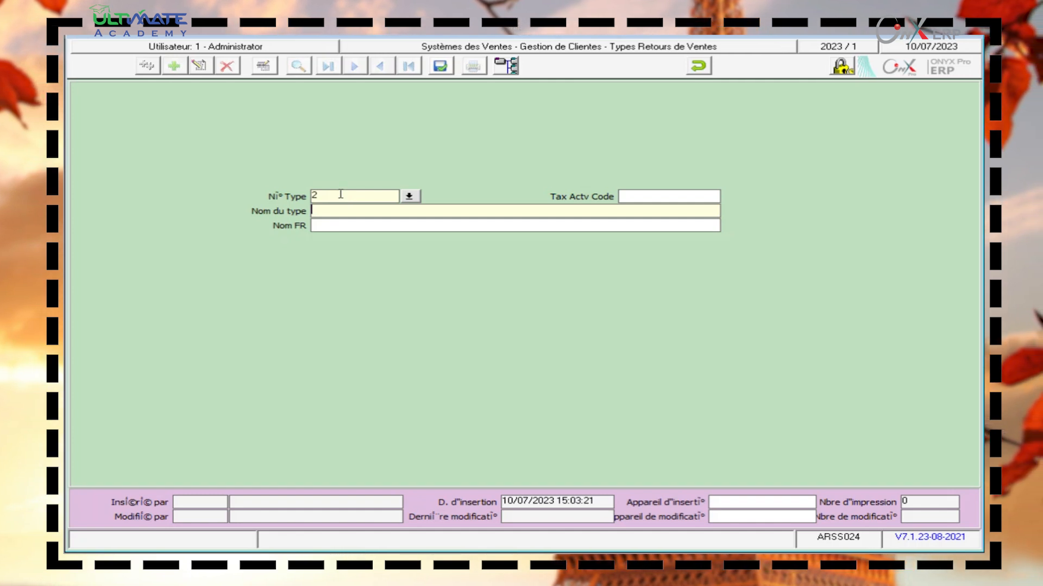
pyautogui.write('retoure ')
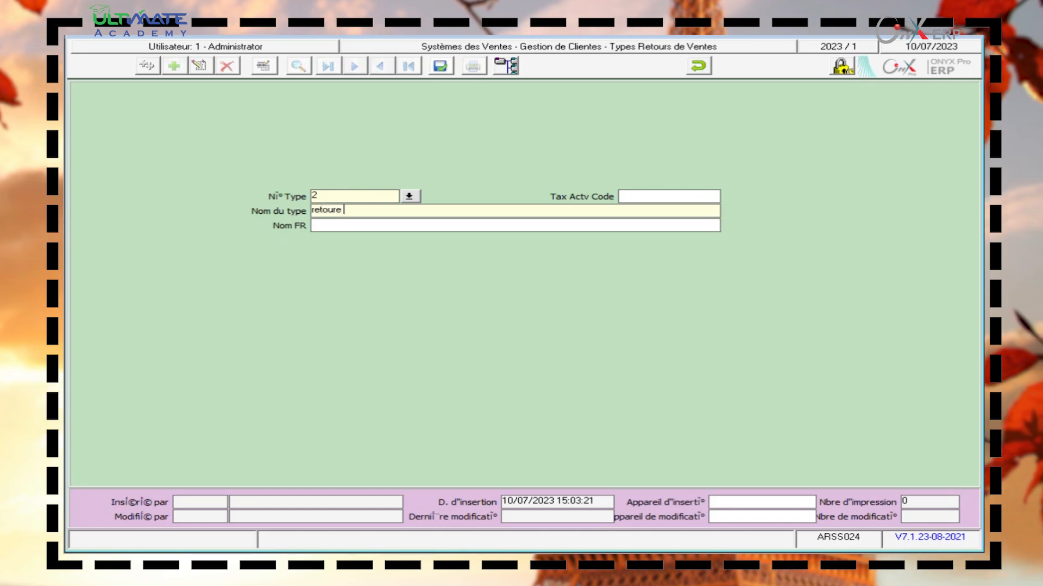
pyautogui.write('de vventes')
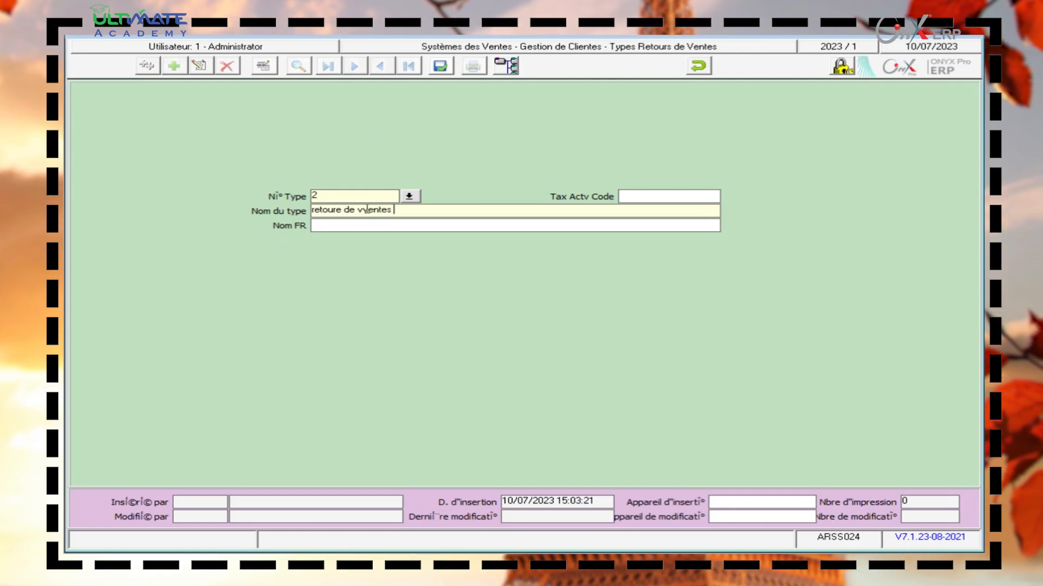
pyautogui.press('BackSpace')
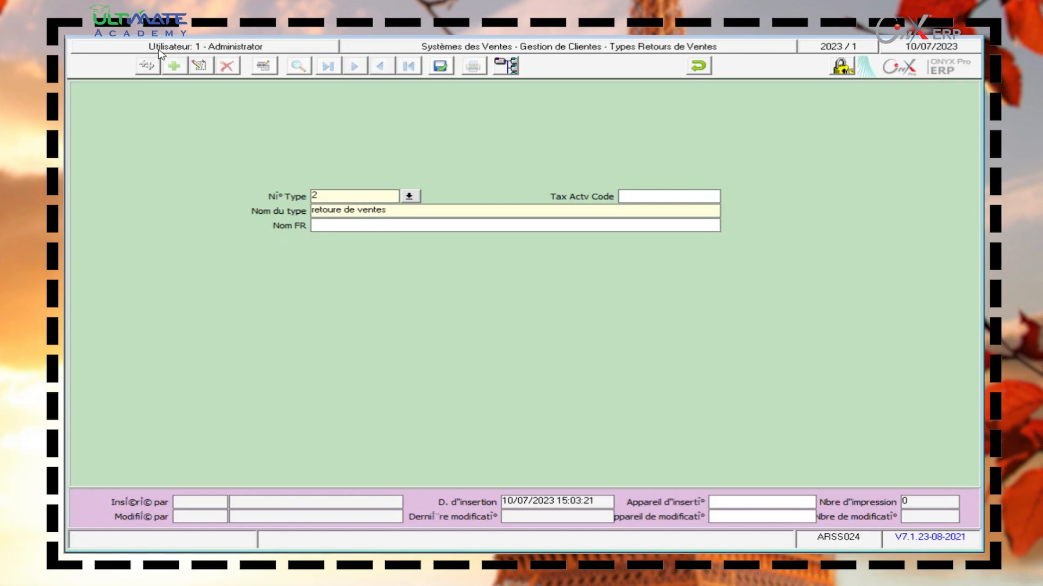
pyautogui.moveTo(390, 210); pyautogui.dragTo(287, 213)
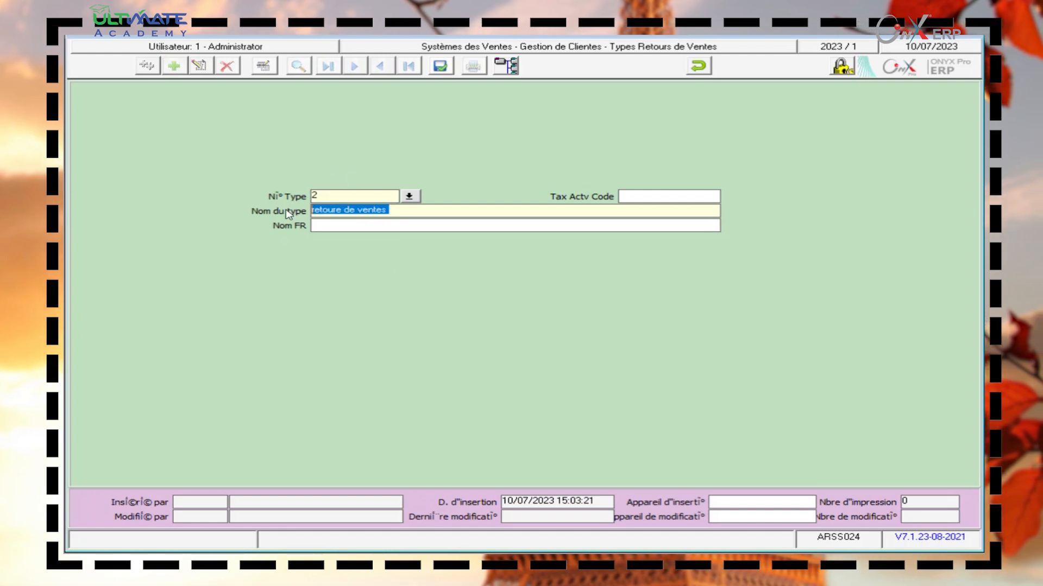
pyautogui.click(339, 211)
pyautogui.press('BackSpace')
pyautogui.write('s')
# Copy "retours de ventes" into the return type's Nom FR field, save the record and close the form.
pyautogui.moveTo(431, 210); pyautogui.dragTo(298, 227)
pyautogui.hotkey('ctrl', 'c')
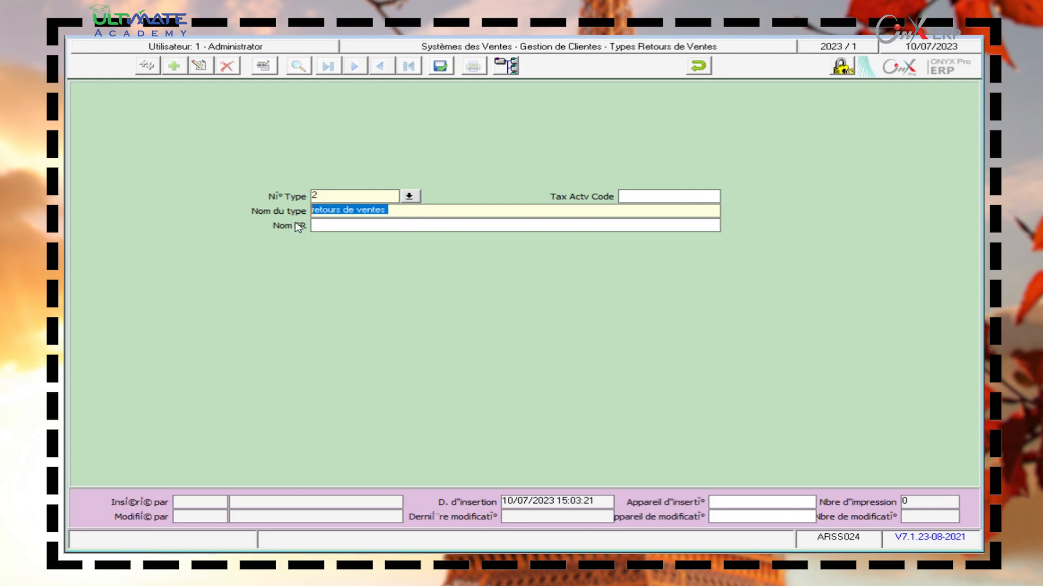
pyautogui.click(342, 225)
pyautogui.hotkey('ctrl', 'v')
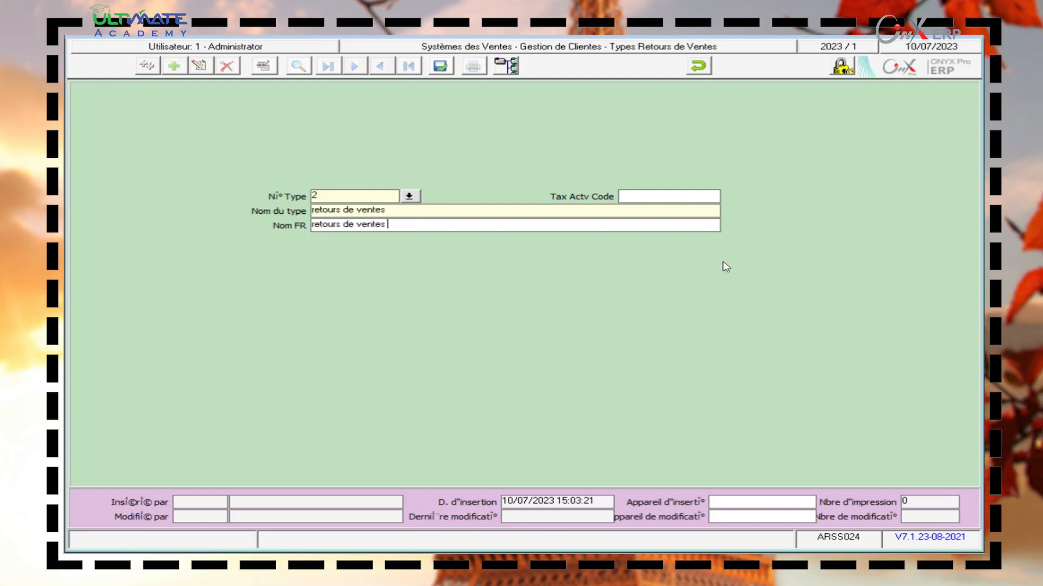
pyautogui.click(440, 66)
pyautogui.click(695, 65)
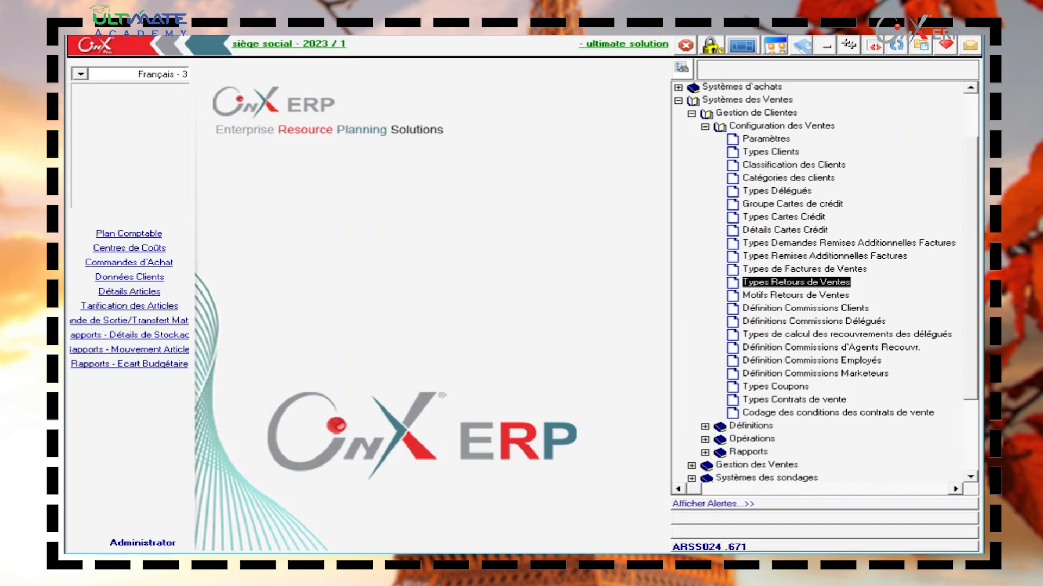
# Open Motifs Retours de Ventes and add a new return reason with the motif "les articles sont defectueux".
pyautogui.click(824, 299)
pyautogui.doubleClick(823, 298)
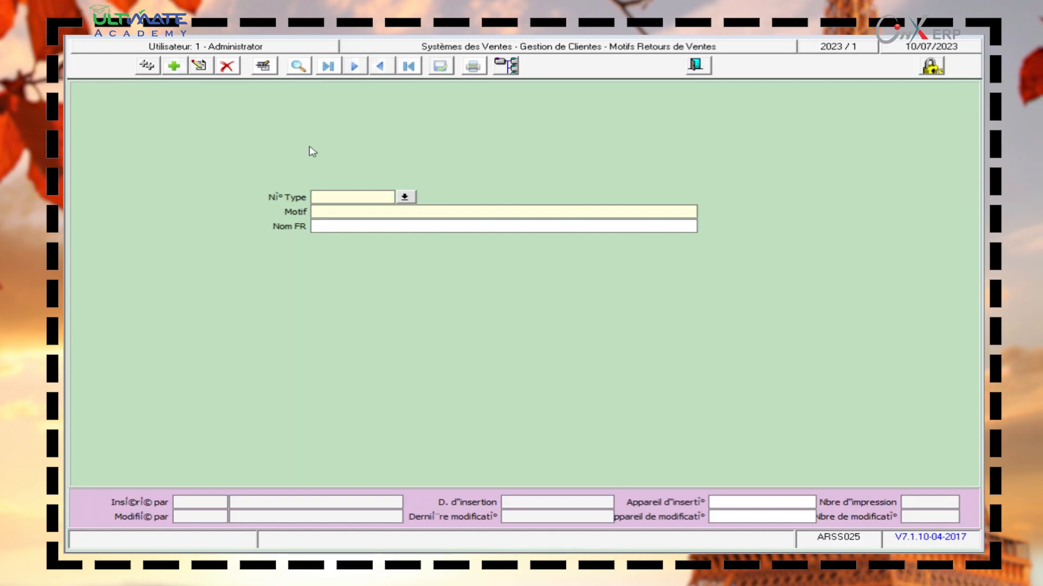
pyautogui.click(176, 72)
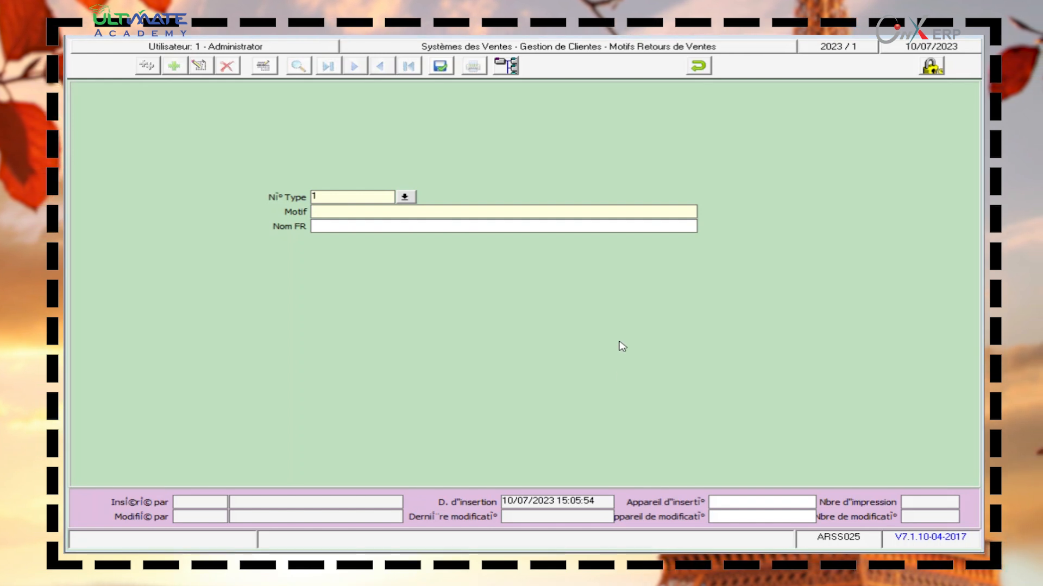
pyautogui.click(508, 213)
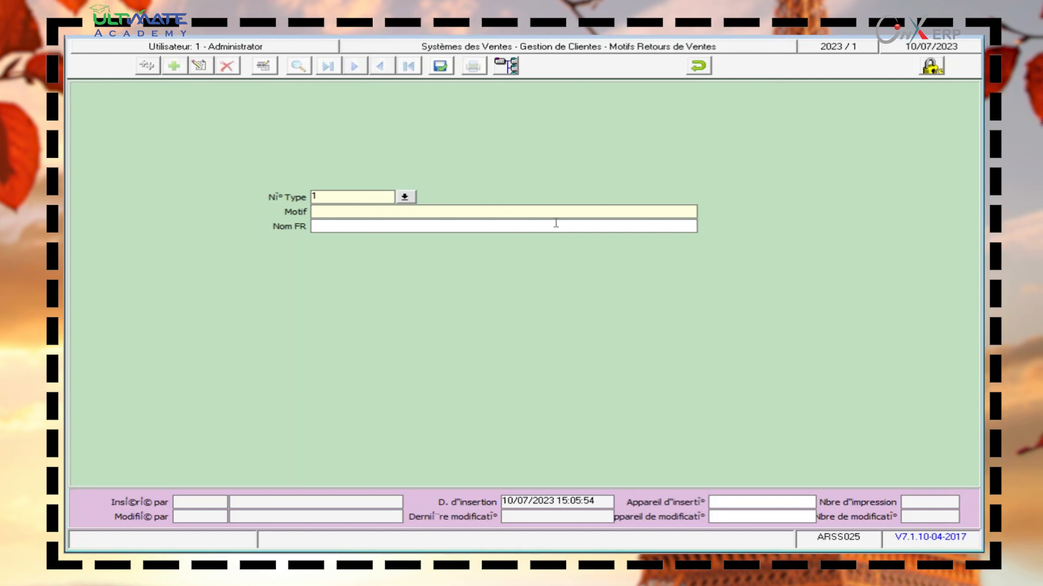
pyautogui.write('les a')
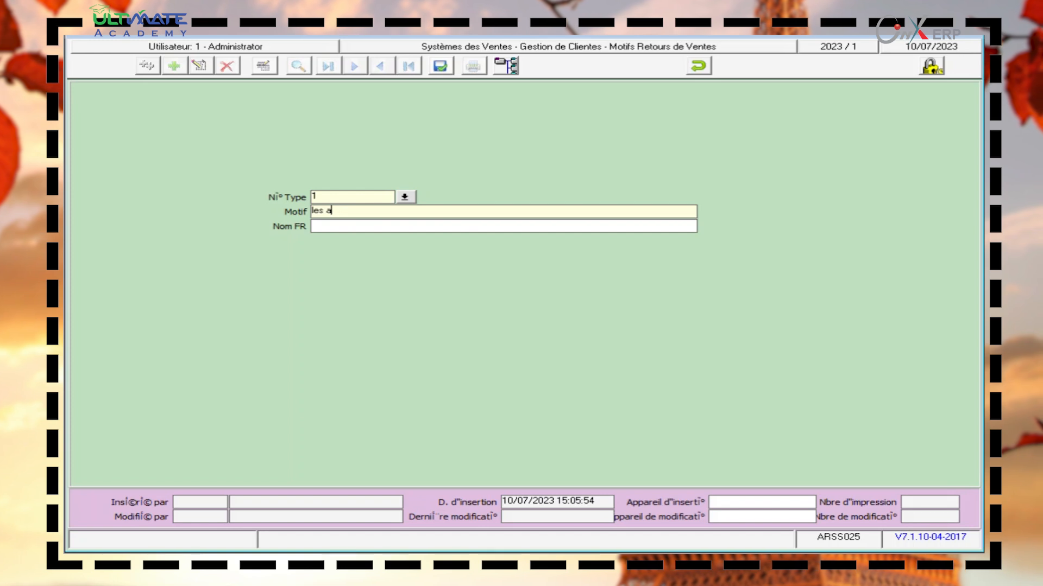
pyautogui.write('rti')
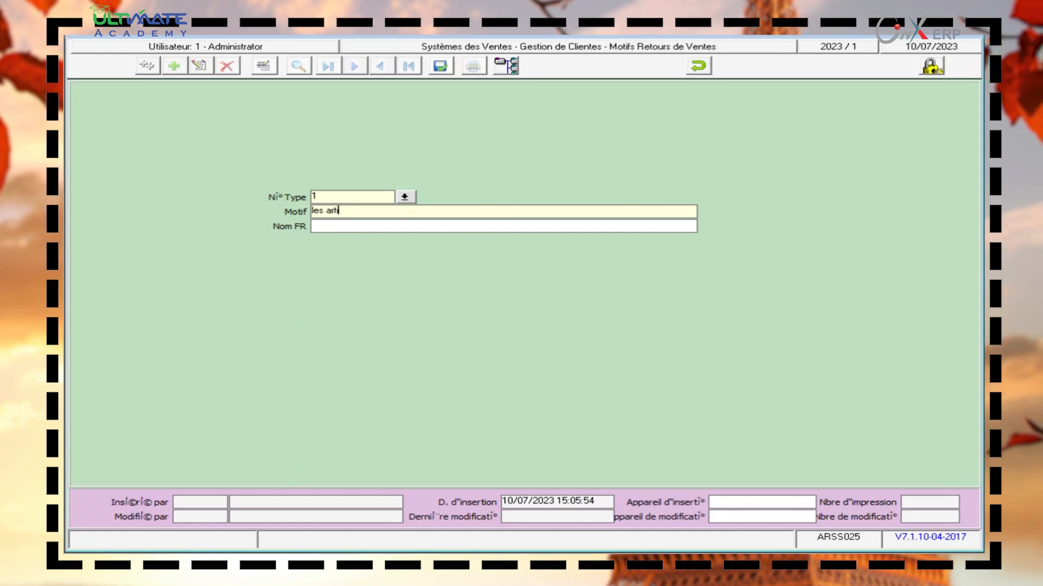
pyautogui.write('cles sont')
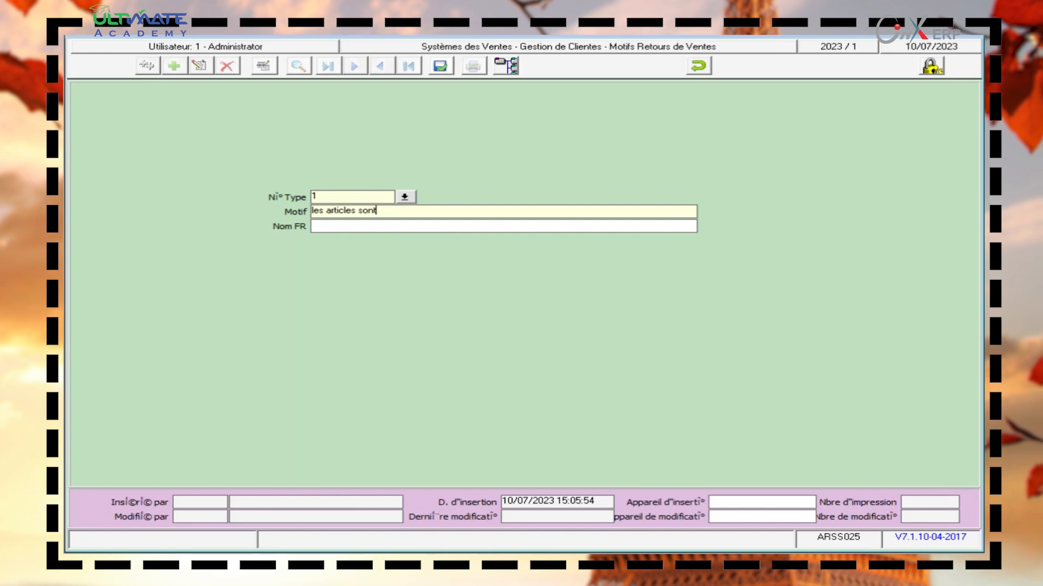
pyautogui.write(' def')
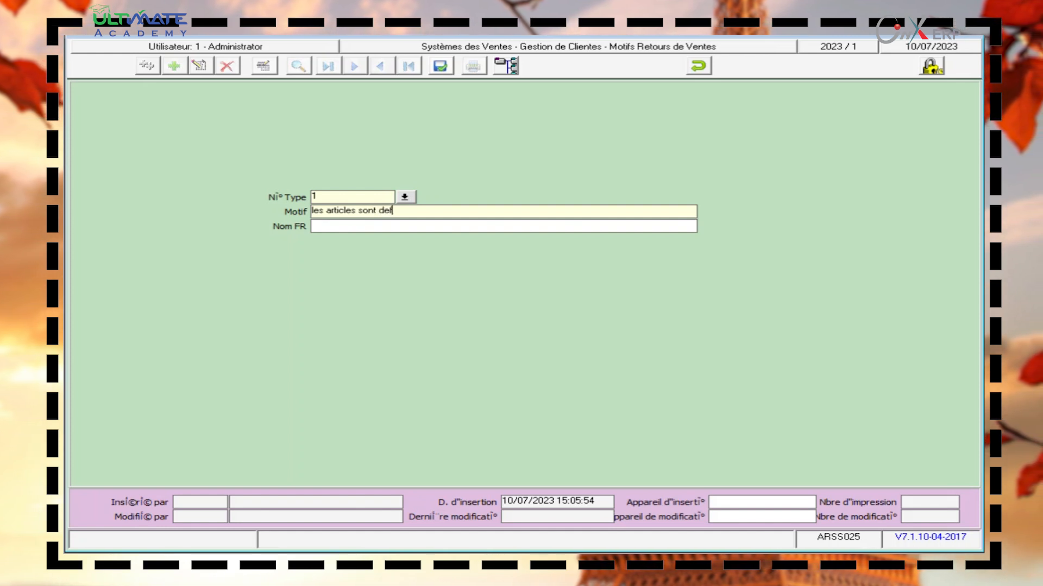
pyautogui.write('ect')
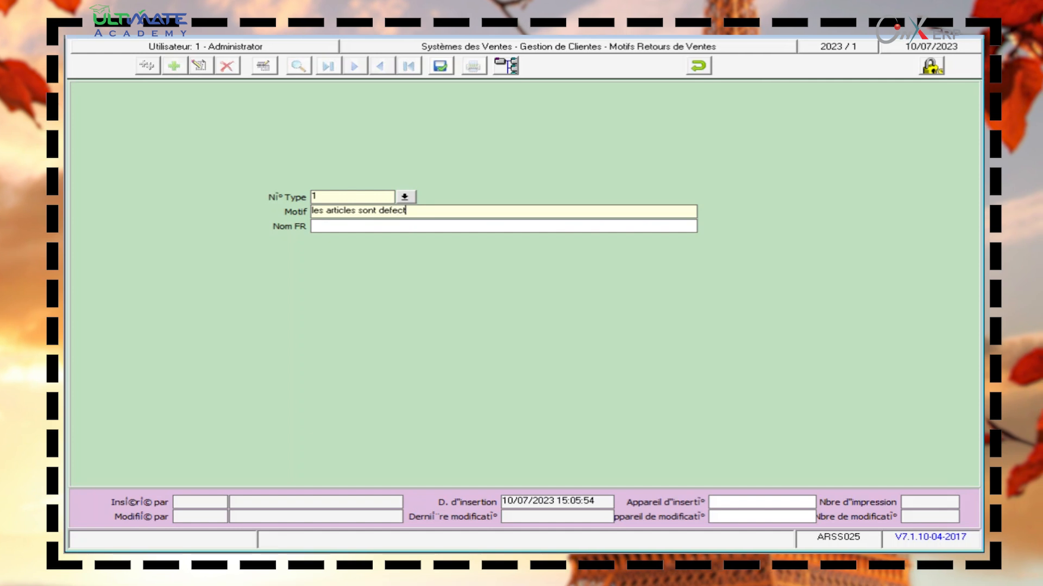
pyautogui.write('ues')
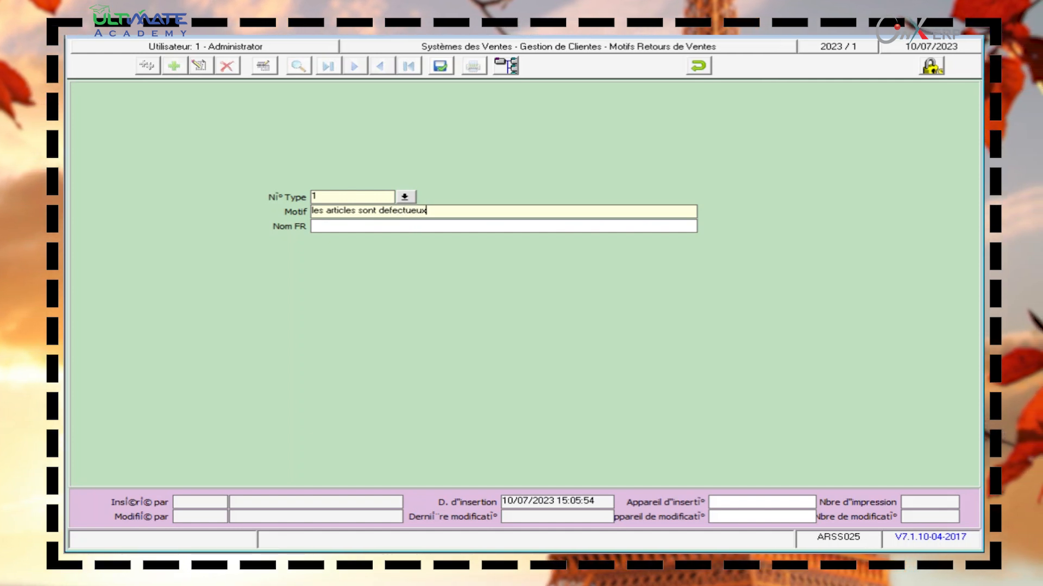
# Copy "les articles sont defectueux" into the return reason's Nom FR field, save the record and close the form.
pyautogui.moveTo(430, 211); pyautogui.dragTo(281, 225)
pyautogui.hotkey('ctrl', 'c')
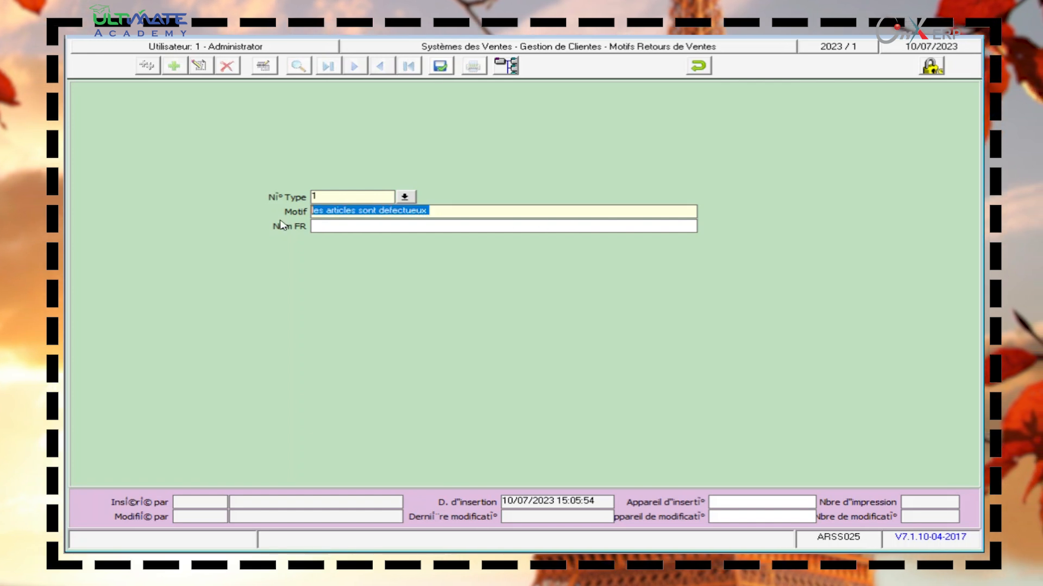
pyautogui.click(370, 225)
pyautogui.hotkey('ctrl', 'v')
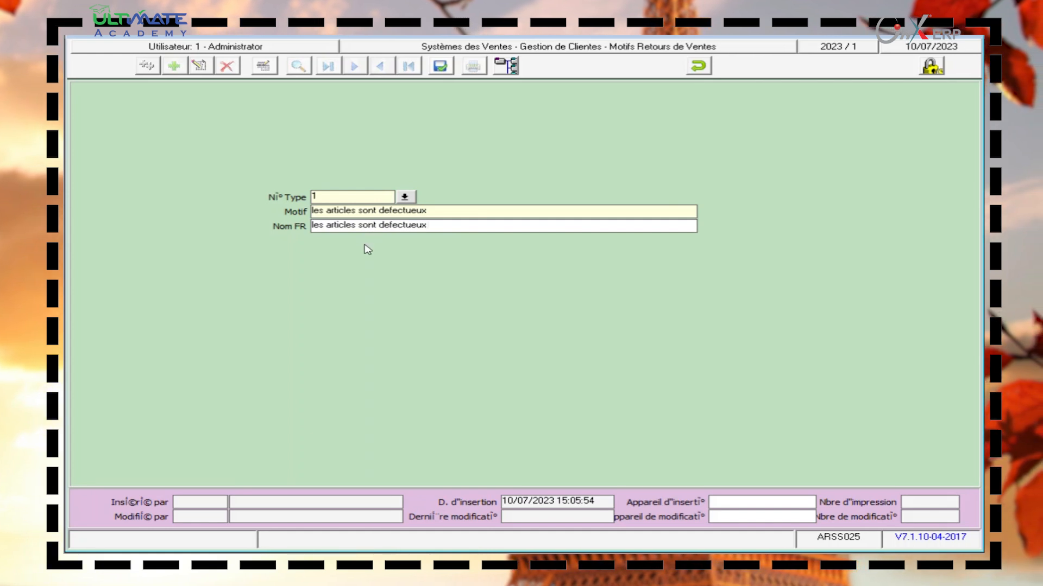
pyautogui.click(440, 67)
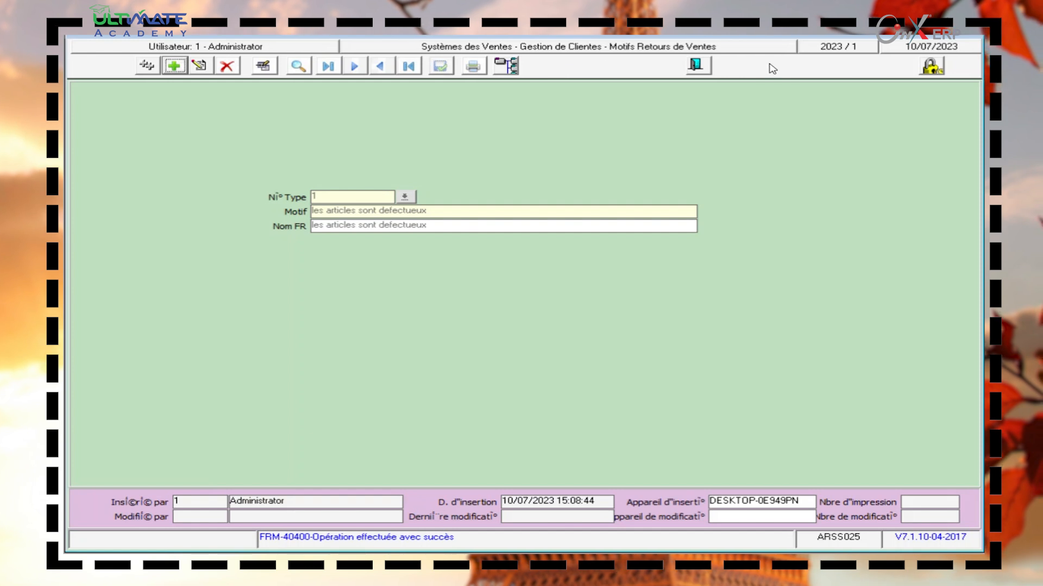
pyautogui.click(695, 65)
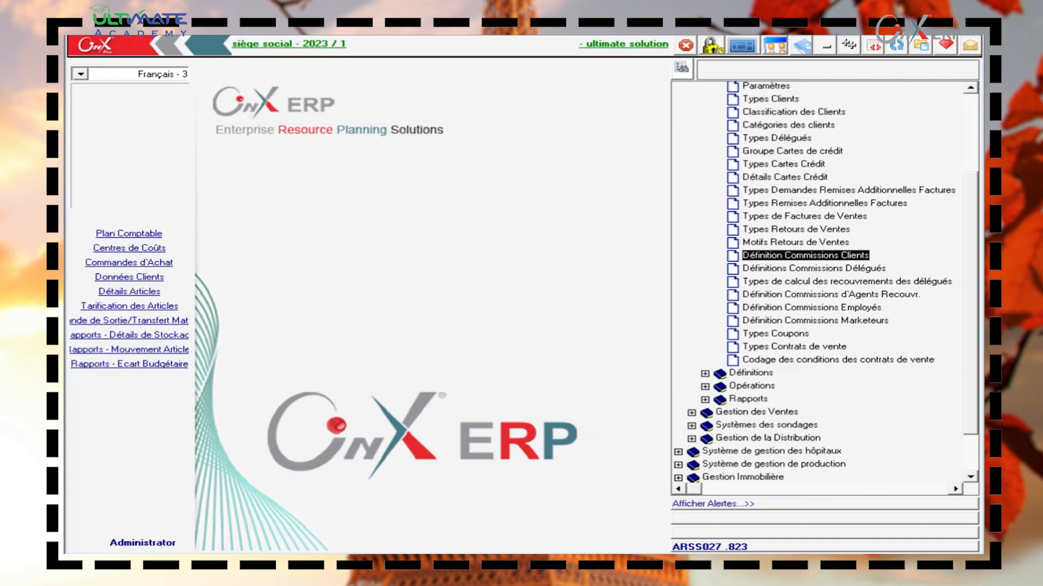
# Open Définition Commissions Clients and start a new commission with the type name "commission aux clients".
pyautogui.click(740, 553)
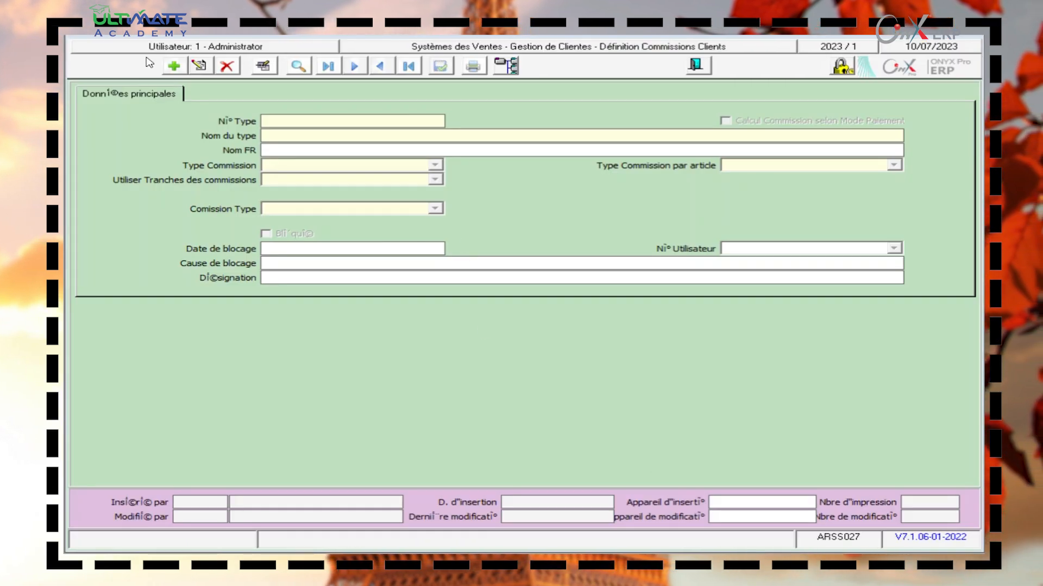
pyautogui.click(173, 66)
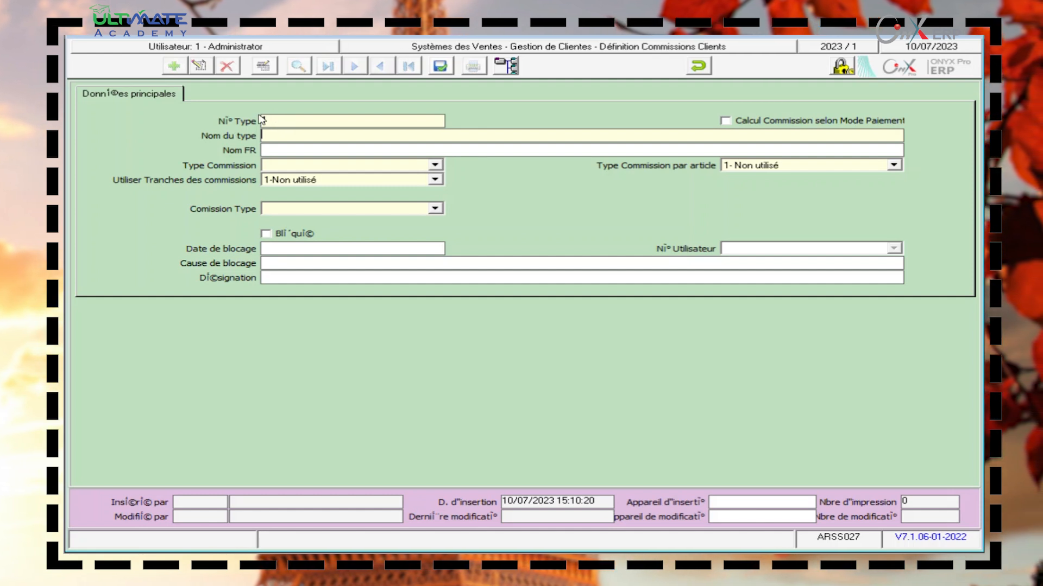
pyautogui.write('c')
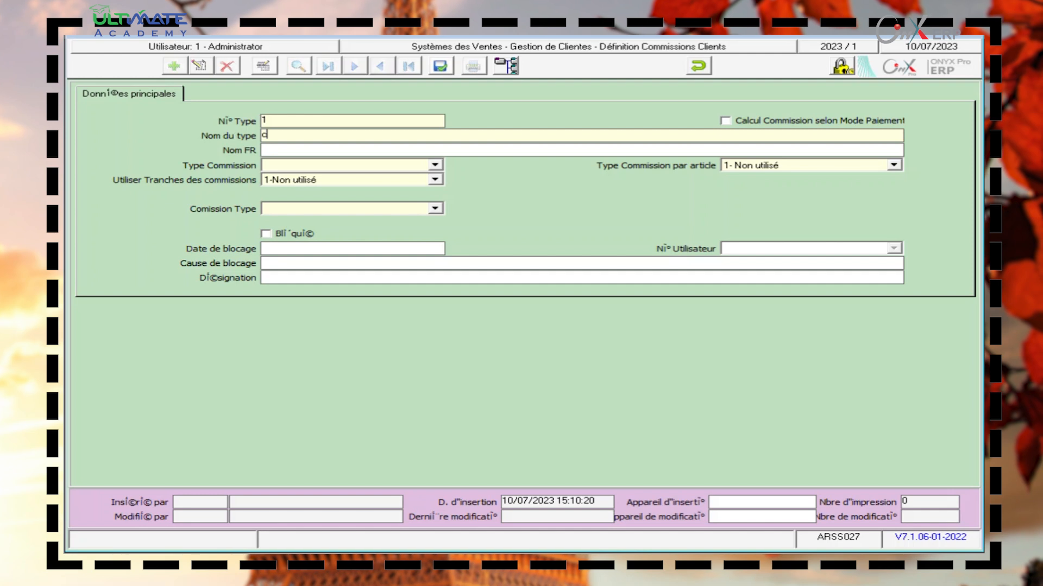
pyautogui.write('ommiss')
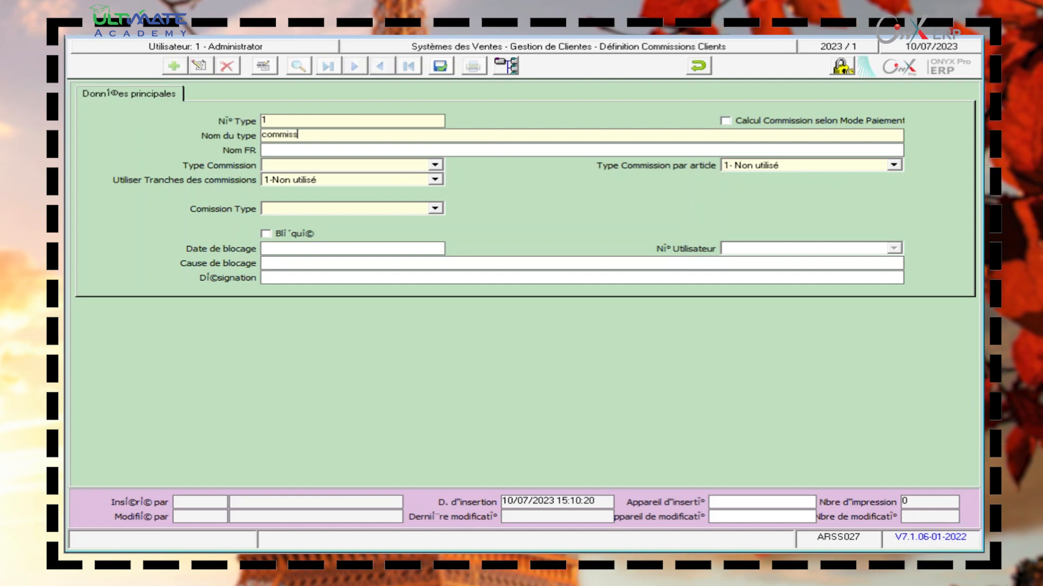
pyautogui.write('ion aus')
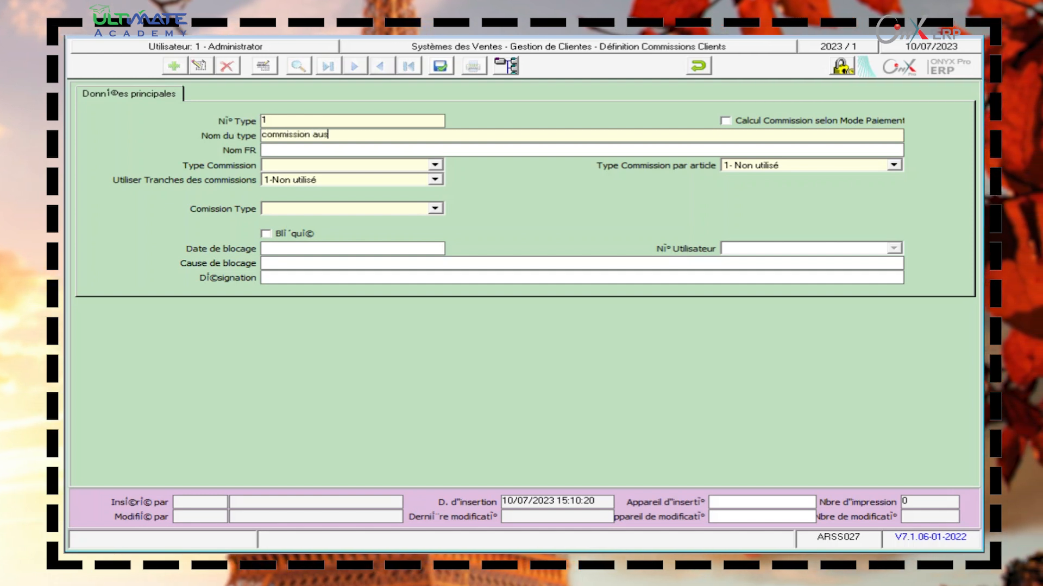
pyautogui.press('BackSpace')
pyautogui.write('x c')
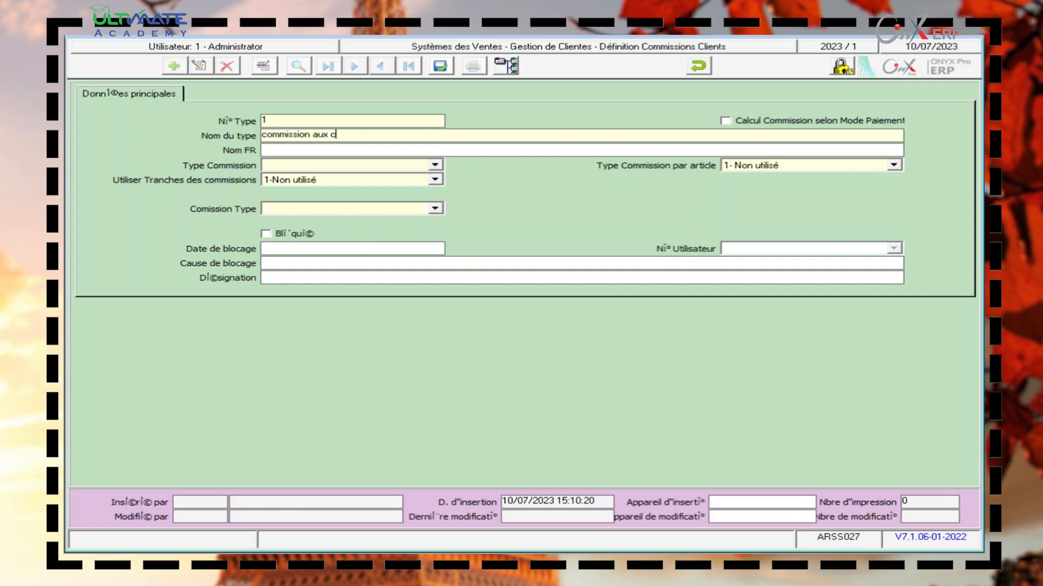
pyautogui.write('lients')
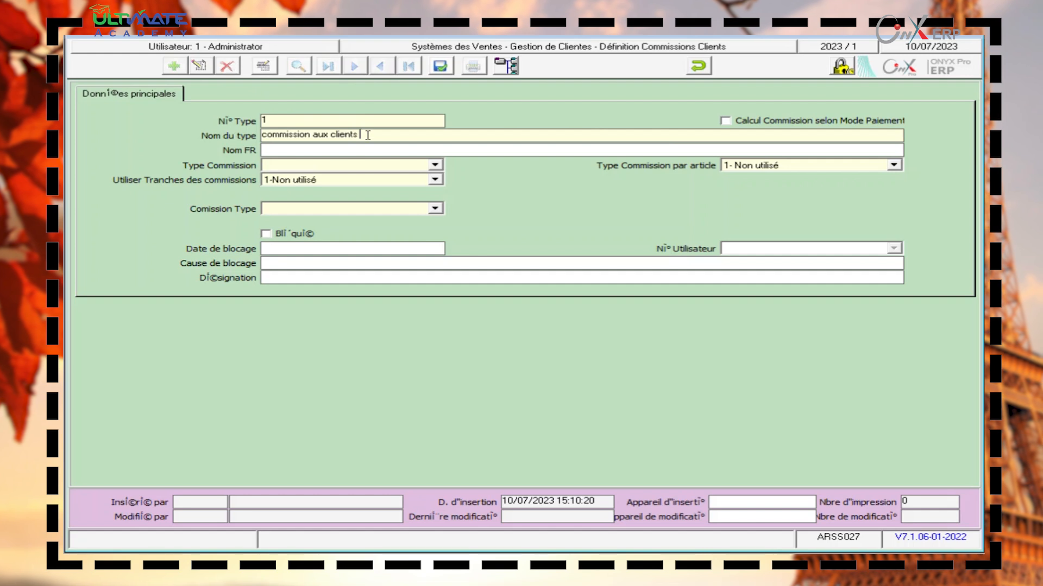
# Copy "commission aux clients" into the commission's Nom FR field and set Type Commission to "1- Par client".
pyautogui.moveTo(368, 135); pyautogui.dragTo(252, 136)
pyautogui.hotkey('ctrl', 'c')
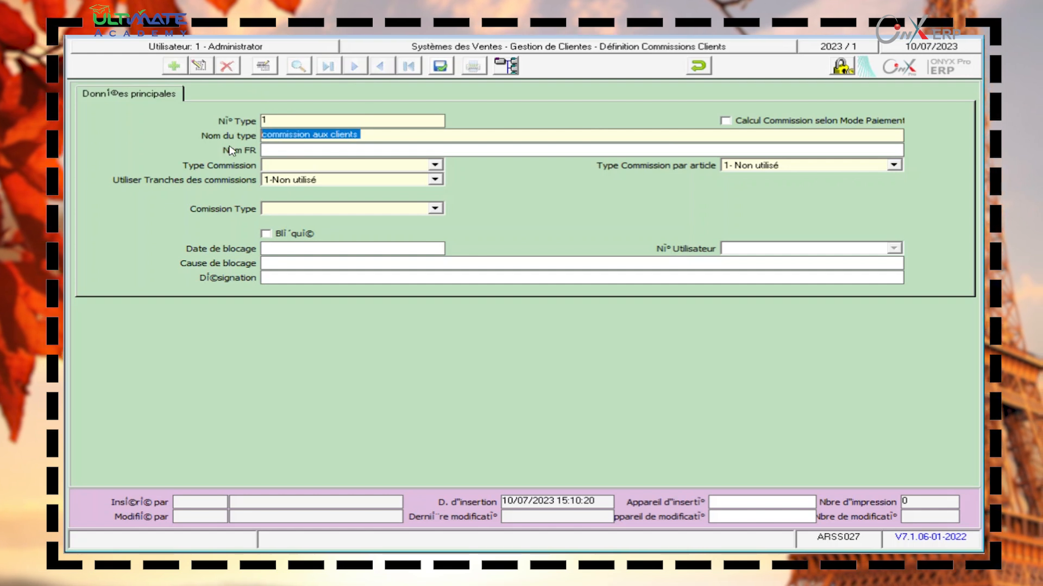
pyautogui.click(302, 152)
pyautogui.hotkey('ctrl', 'v')
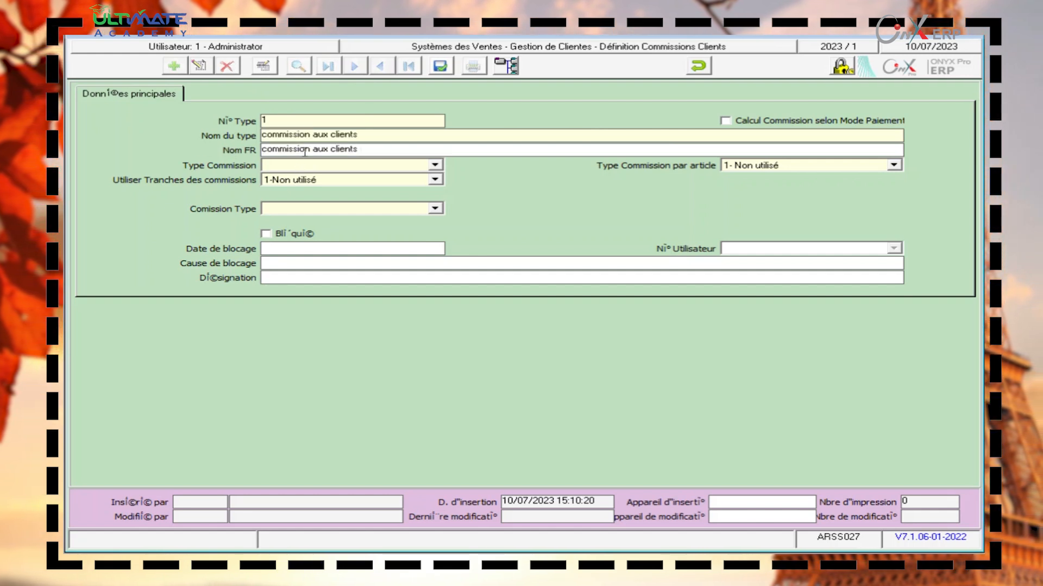
pyautogui.click(315, 165)
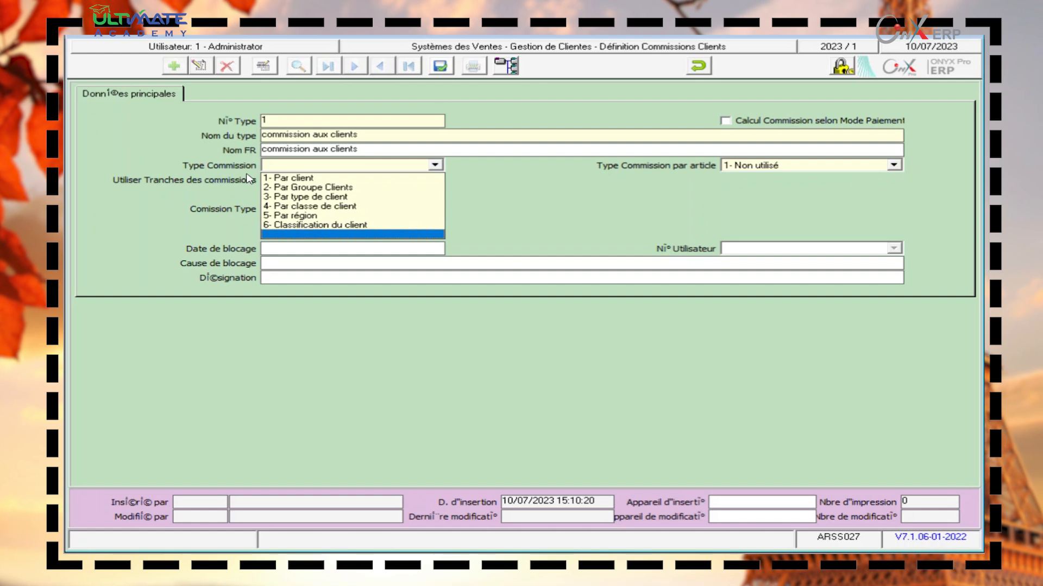
pyautogui.click(311, 179)
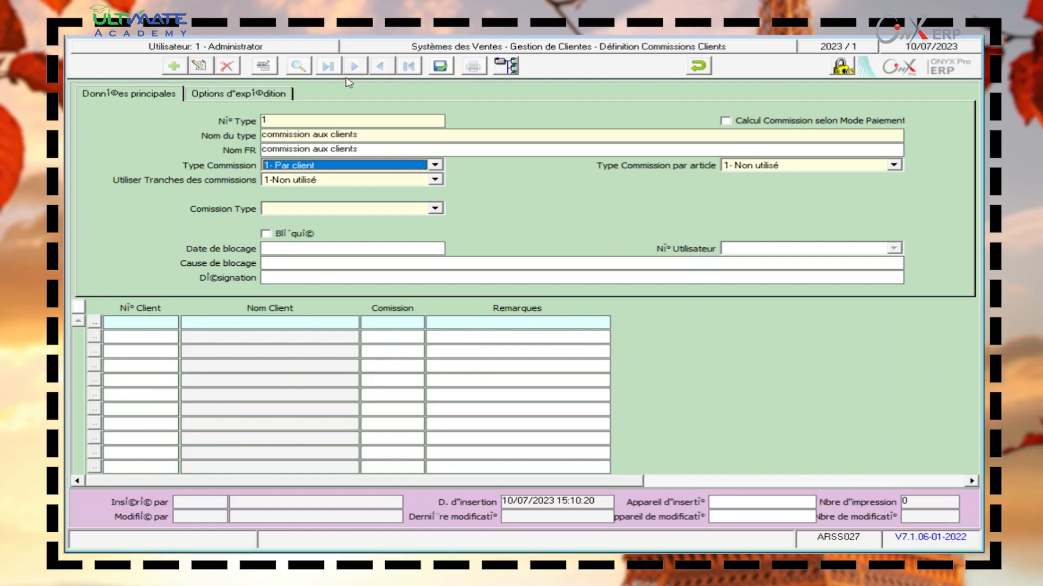
# Try to save the client commission and look up a client for its first row, and cancel the new record.
pyautogui.click(439, 66)
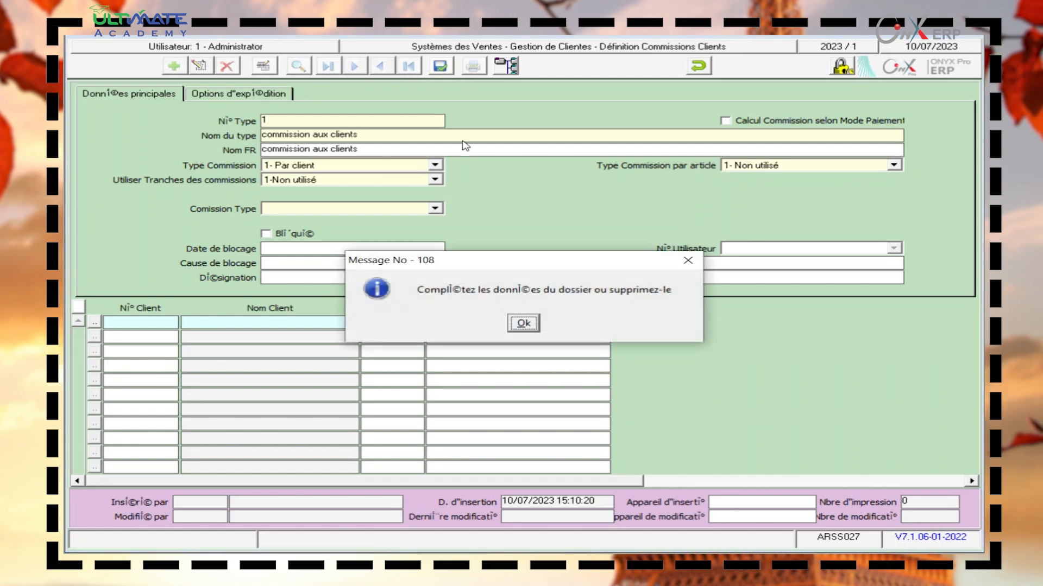
pyautogui.click(687, 260)
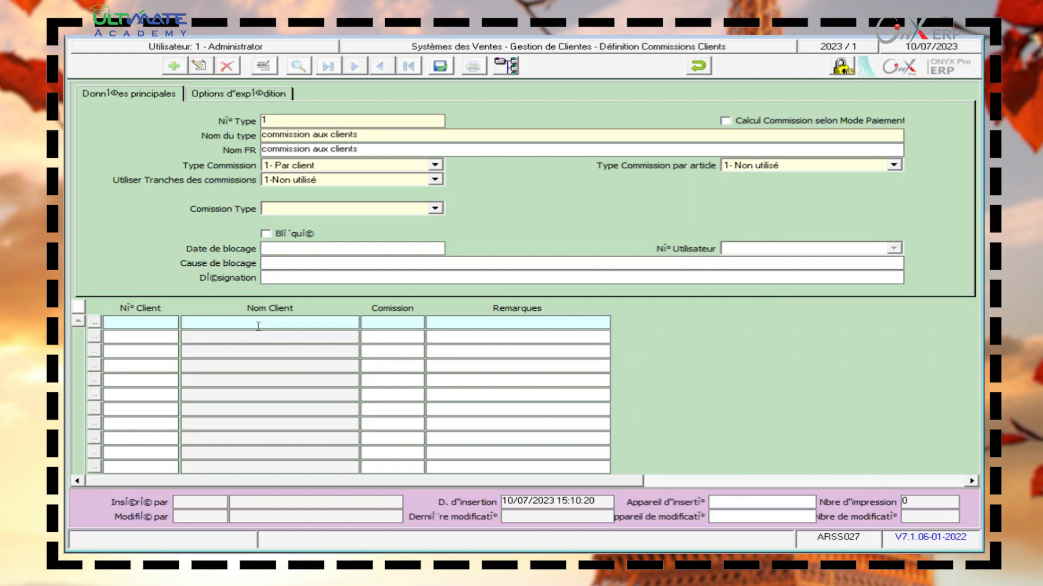
pyautogui.doubleClick(255, 326)
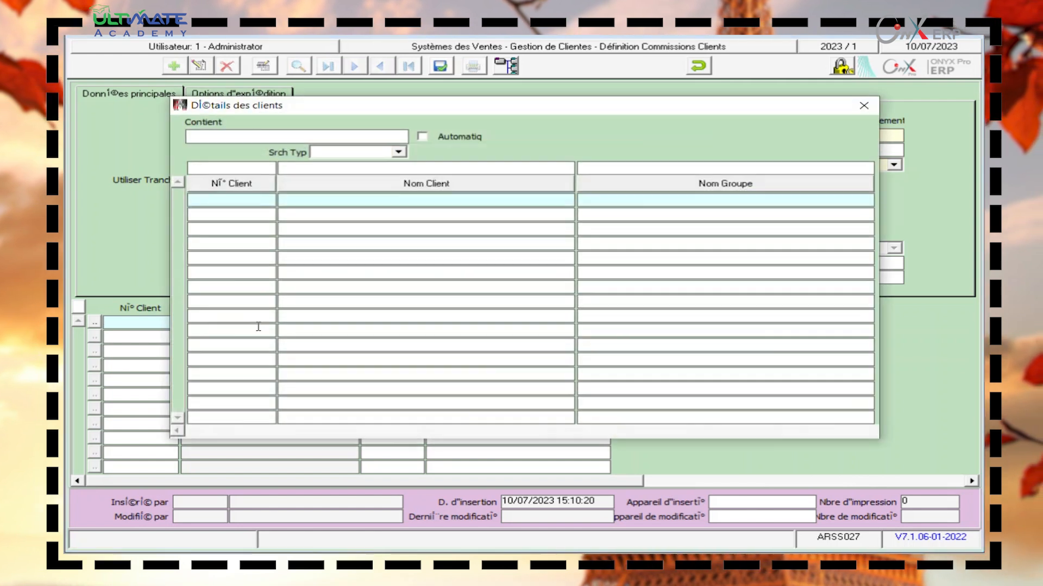
pyautogui.click(863, 105)
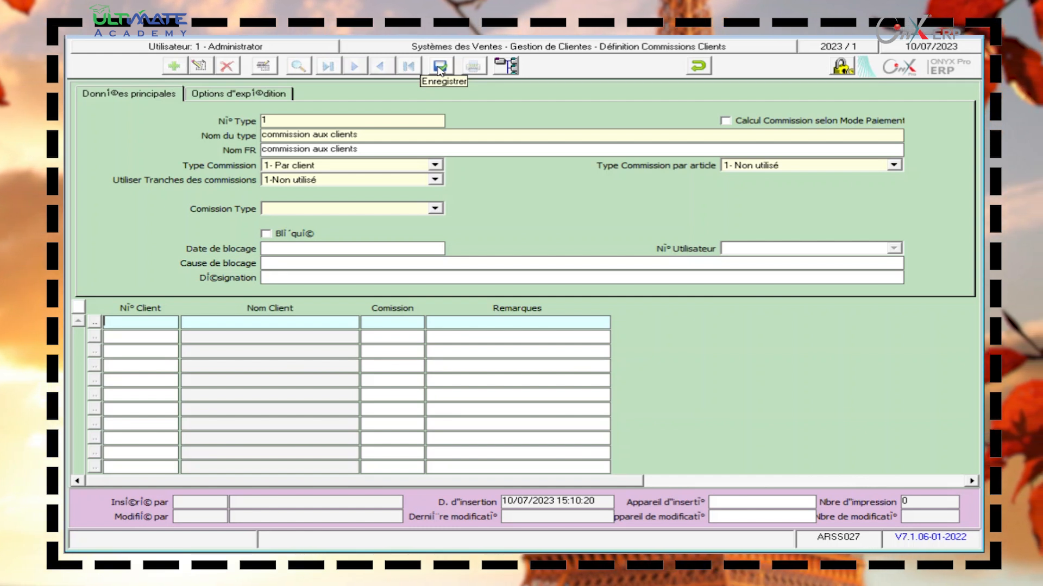
pyautogui.click(696, 65)
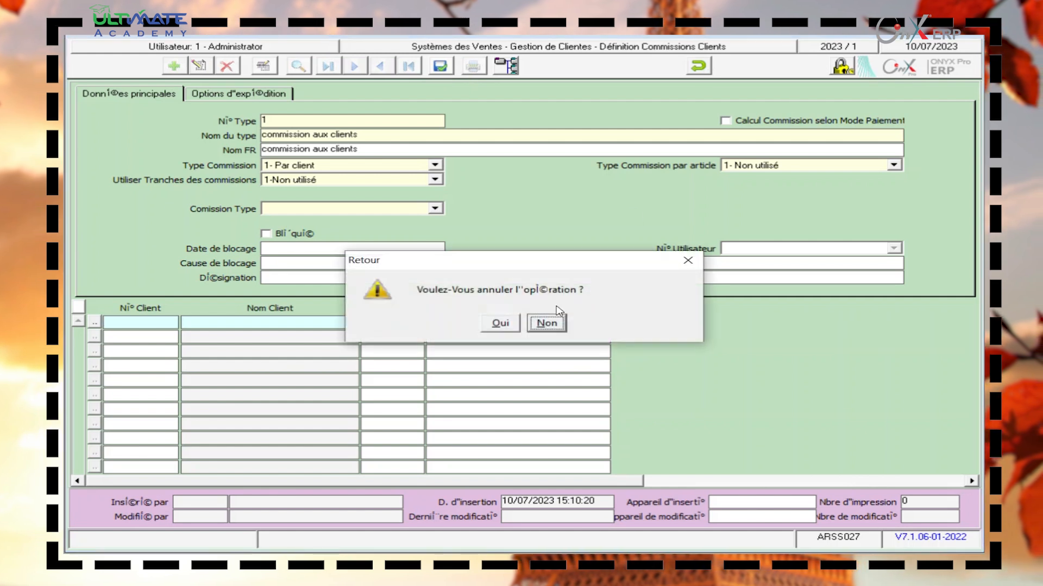
pyautogui.click(498, 324)
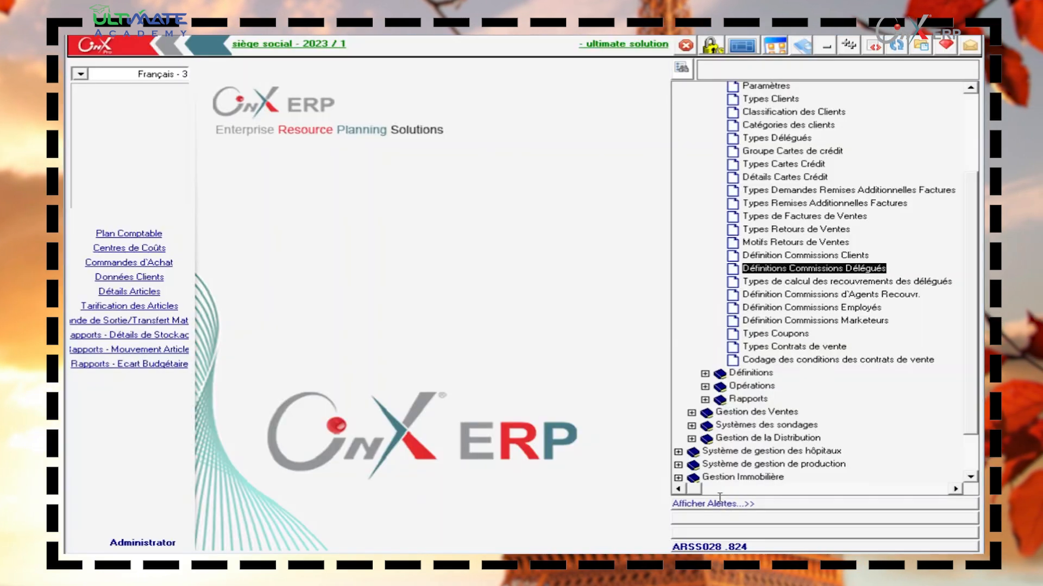
# Open Définitions Commissions Délégués and add a commission with the type name "commision de delegue", keeping the delegate commission type at "1- Général".
pyautogui.doubleClick(770, 270)
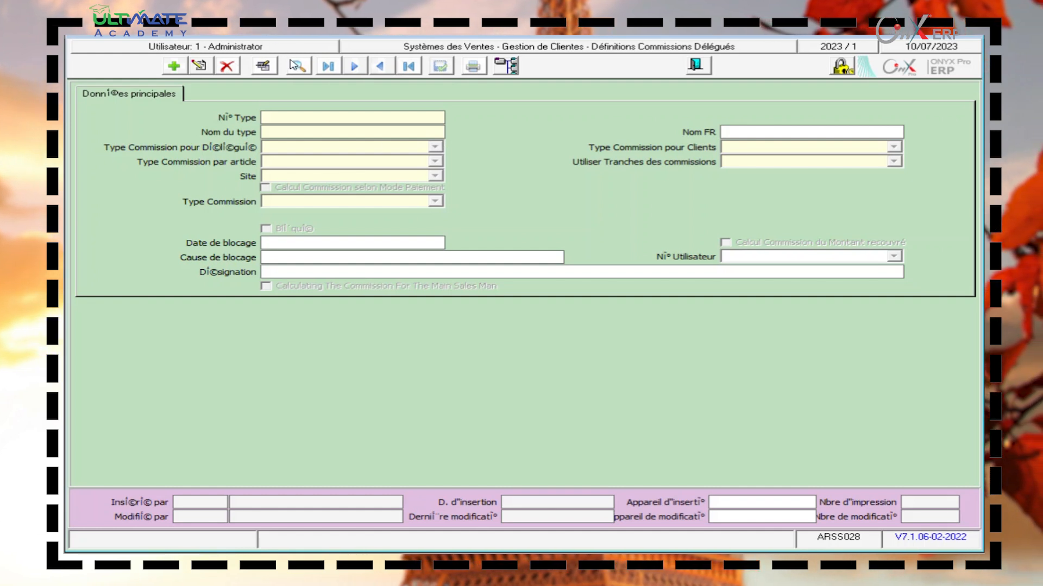
pyautogui.click(174, 66)
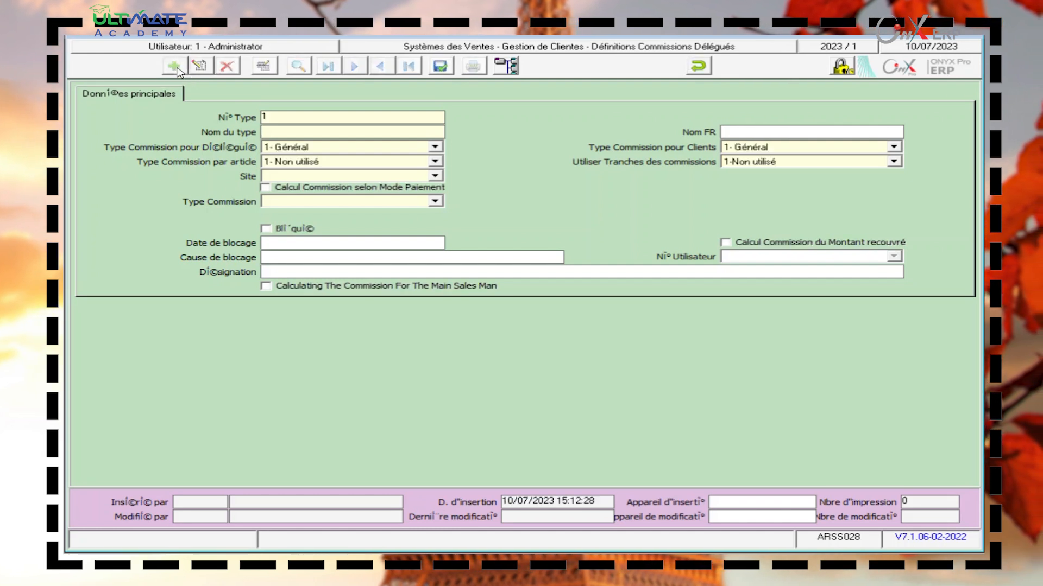
pyautogui.click(331, 126)
pyautogui.press('Tab')
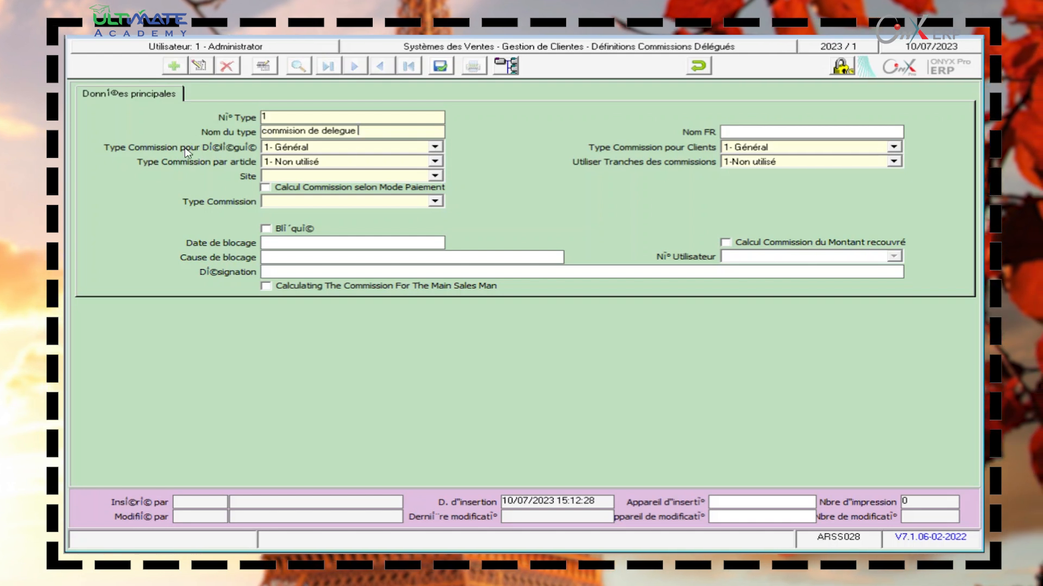
pyautogui.click(288, 152)
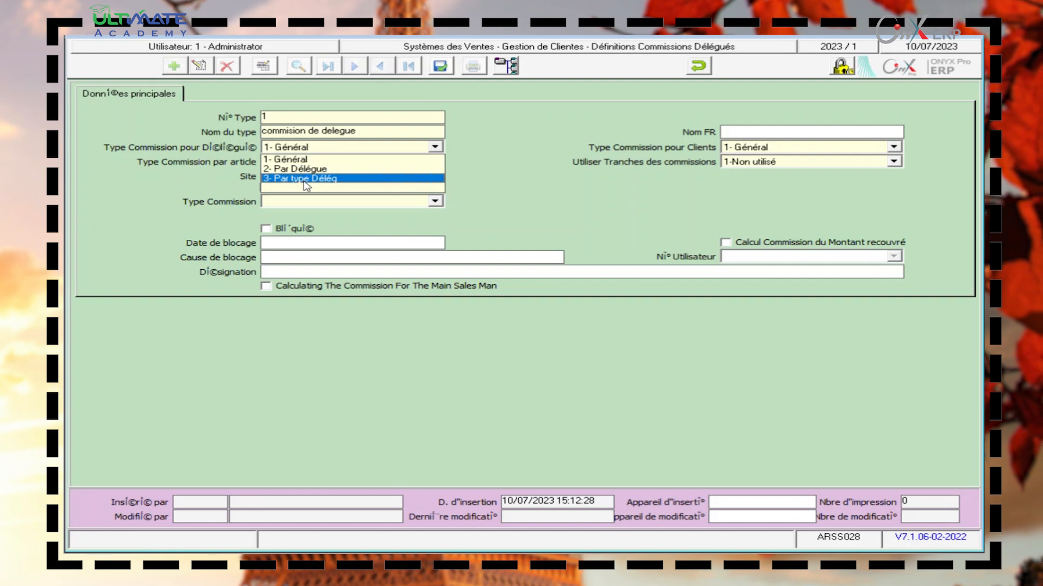
pyautogui.click(188, 187)
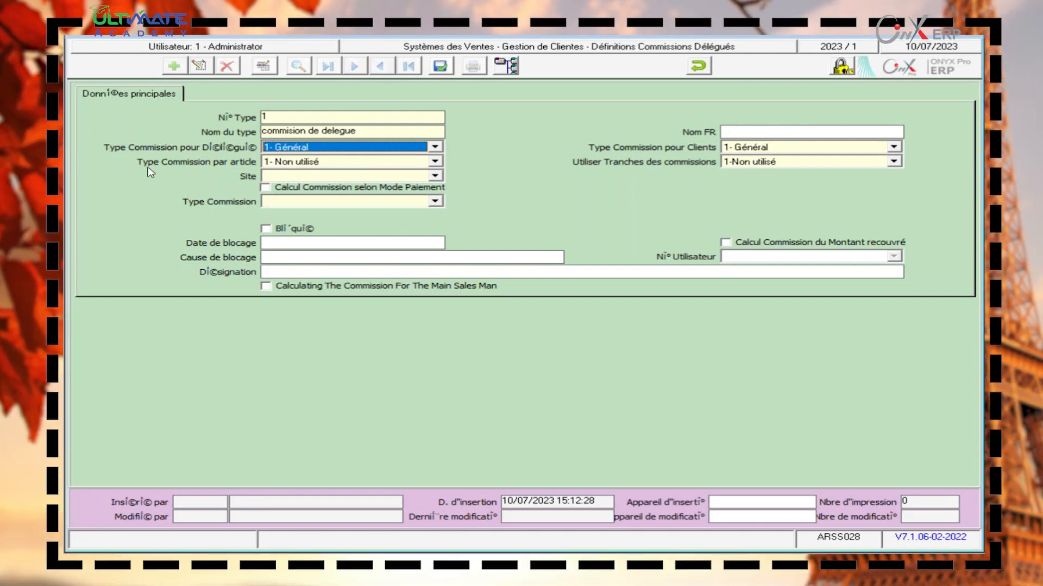
# Review the choices offered for the delegate commission's Type Commission par article, Site and Type Commission without selecting any.
pyautogui.click(288, 164)
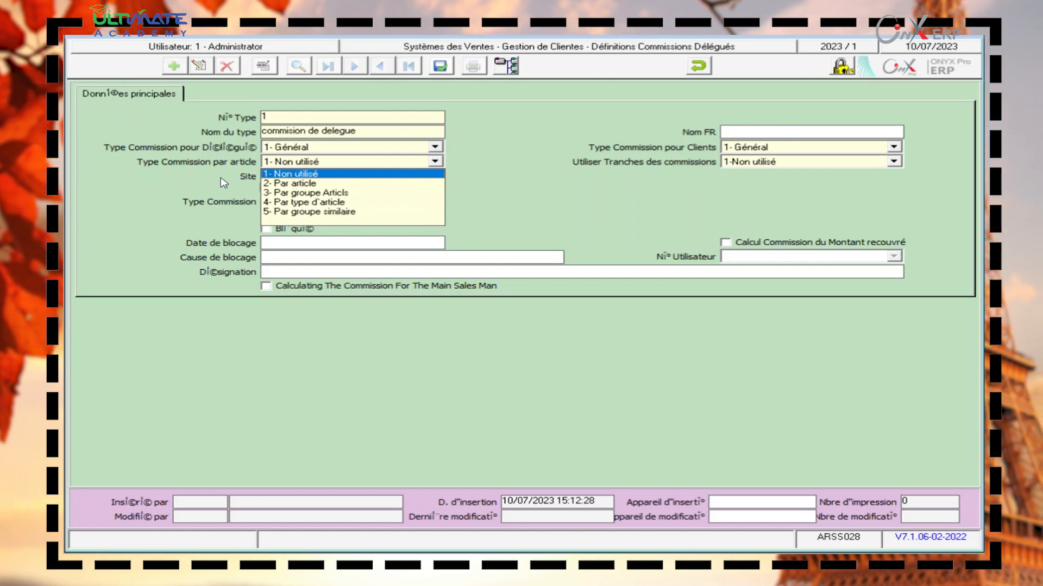
pyautogui.click(271, 176)
pyautogui.click(273, 178)
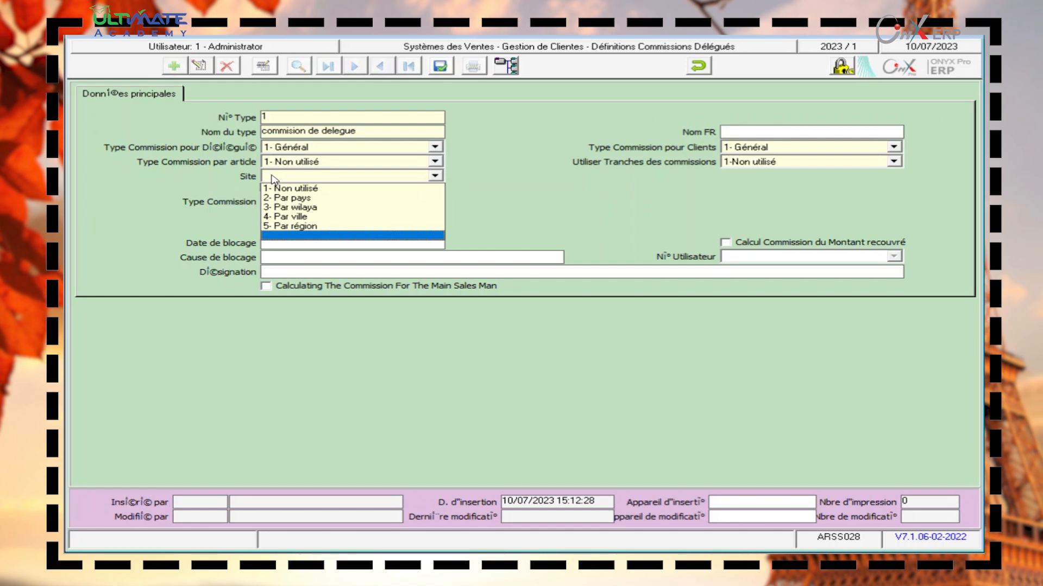
pyautogui.click(210, 191)
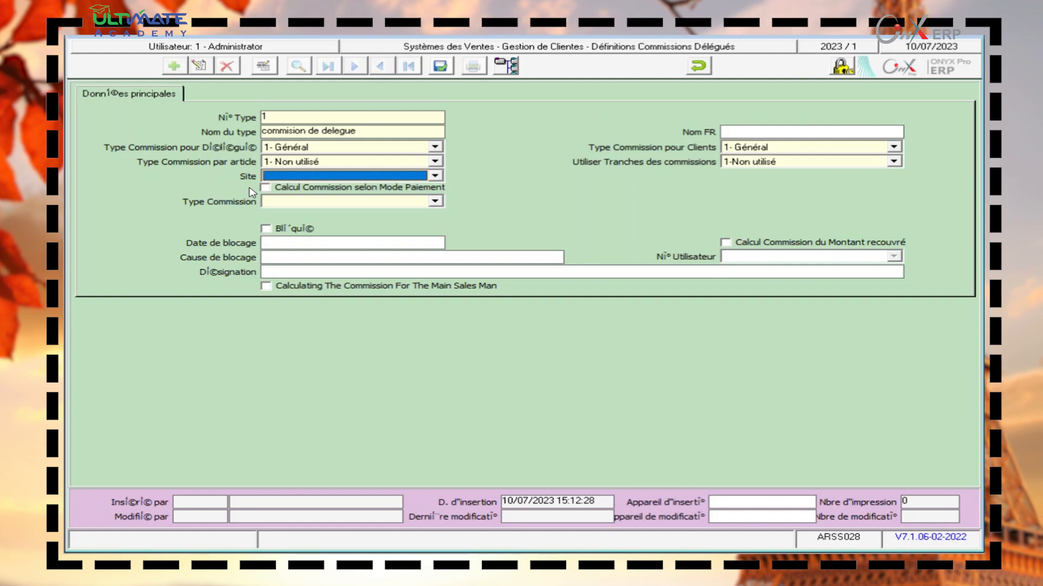
pyautogui.click(284, 202)
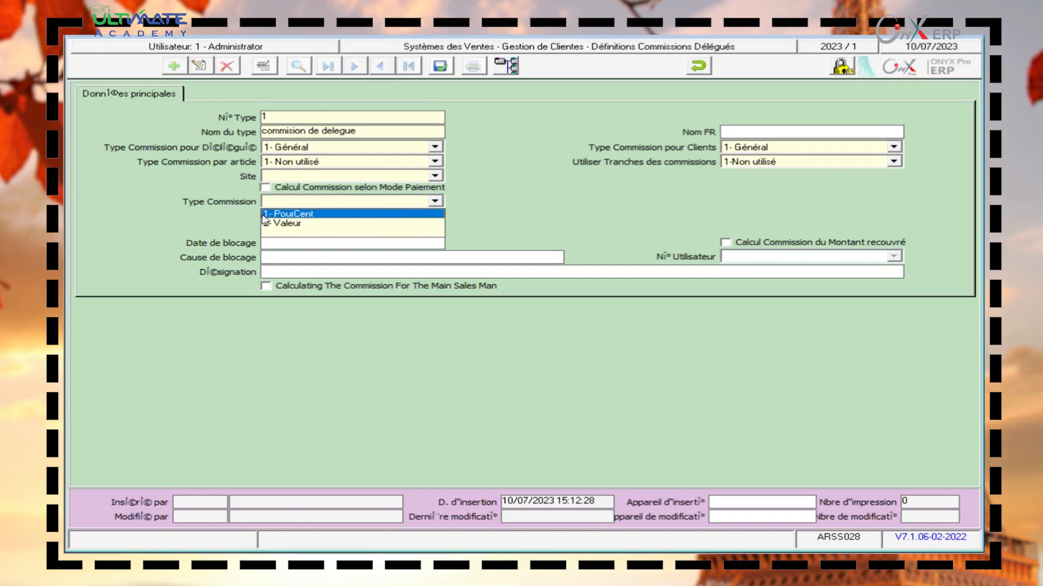
pyautogui.click(221, 224)
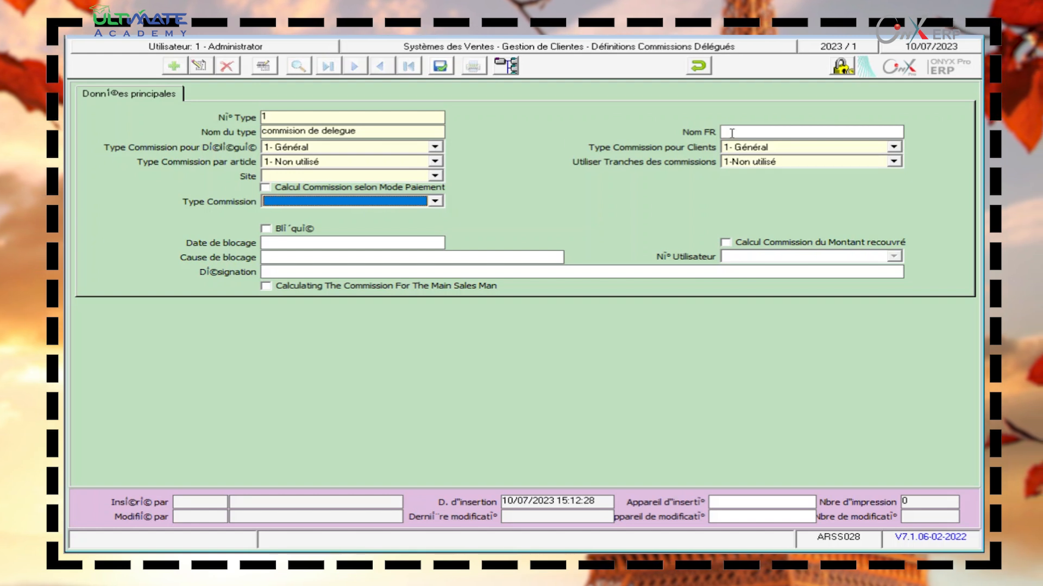
# Try to save the delegate commission with Site and Type Commission left empty, and cancel the new record.
pyautogui.click(443, 70)
pyautogui.click(690, 259)
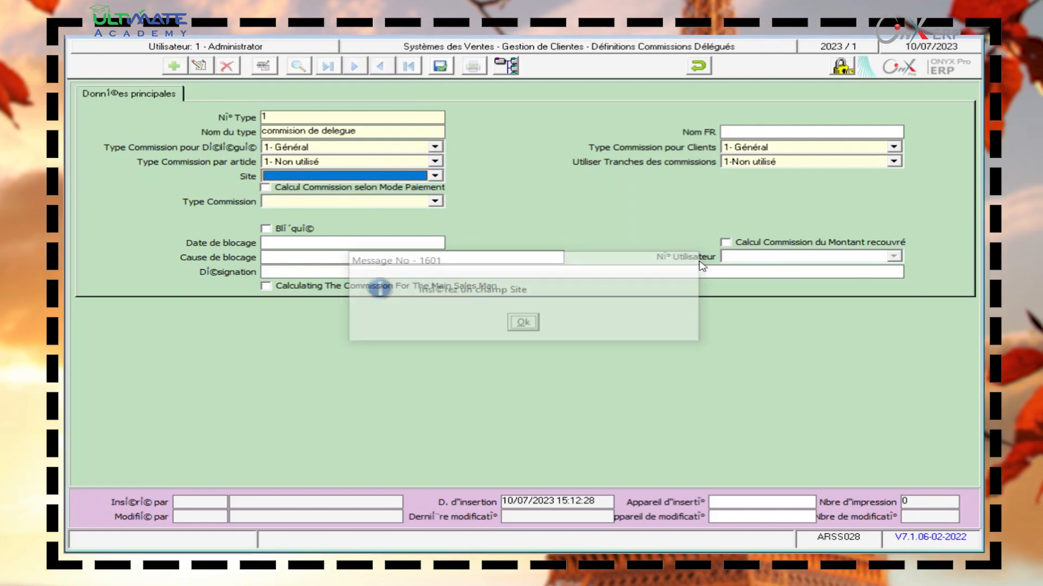
pyautogui.click(695, 67)
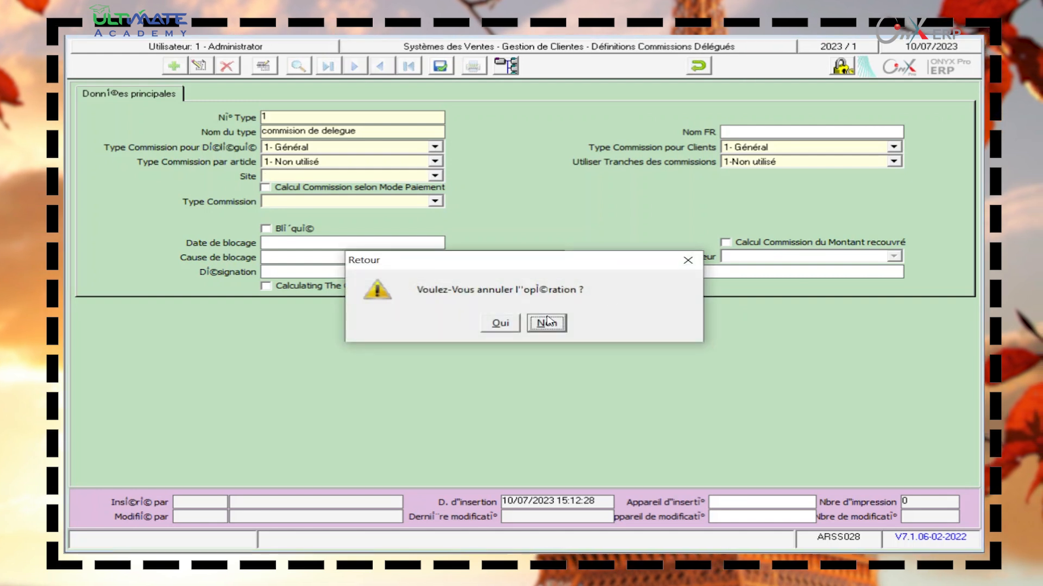
pyautogui.click(497, 323)
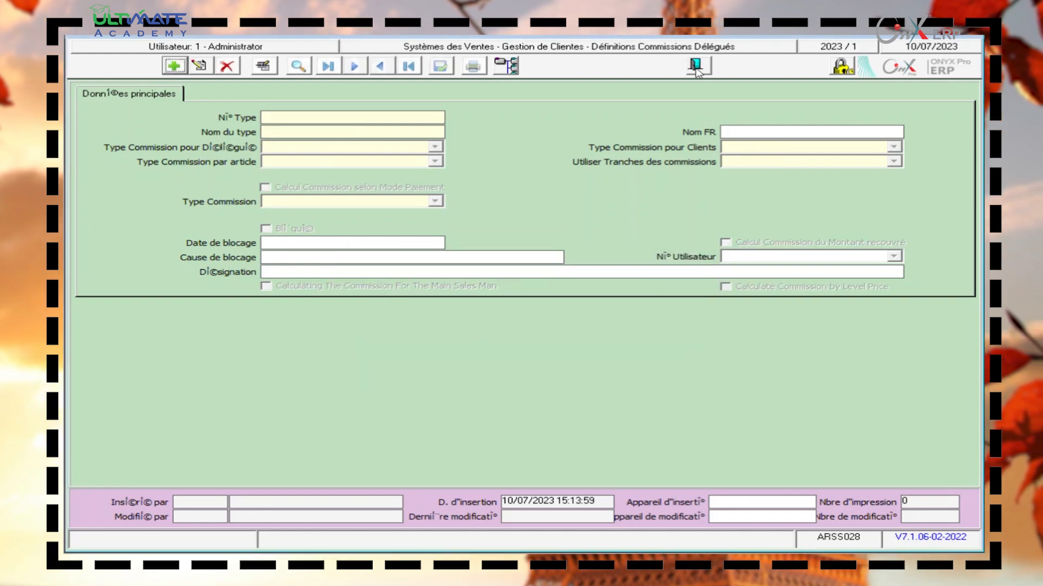
# Close the Définitions Commissions Délégués form and expand the Définitions branch under Gestion de Clientes.
pyautogui.click(698, 66)
pyautogui.moveTo(974, 214); pyautogui.dragTo(974, 181)
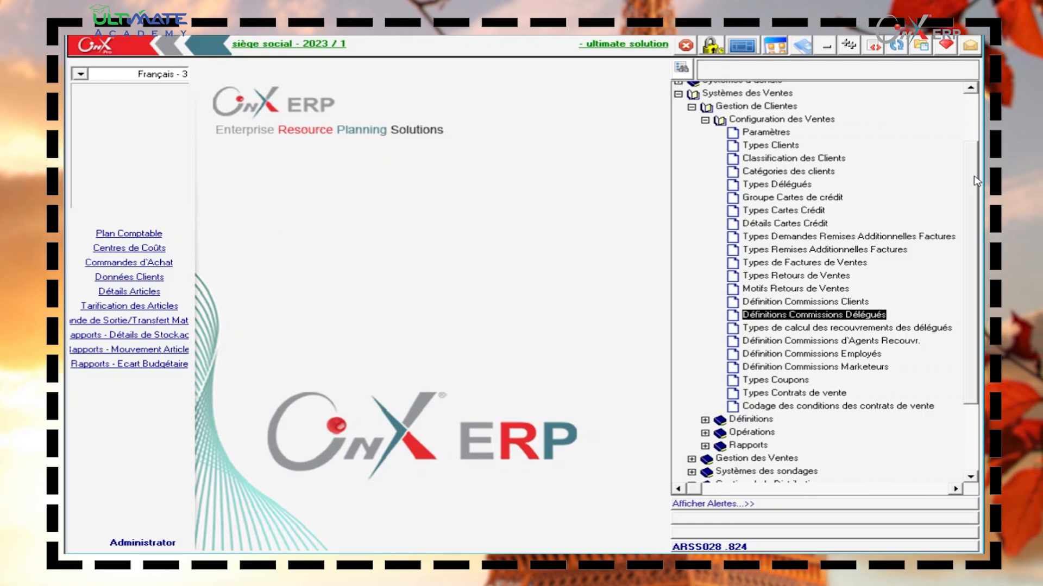
pyautogui.moveTo(976, 184); pyautogui.dragTo(976, 203)
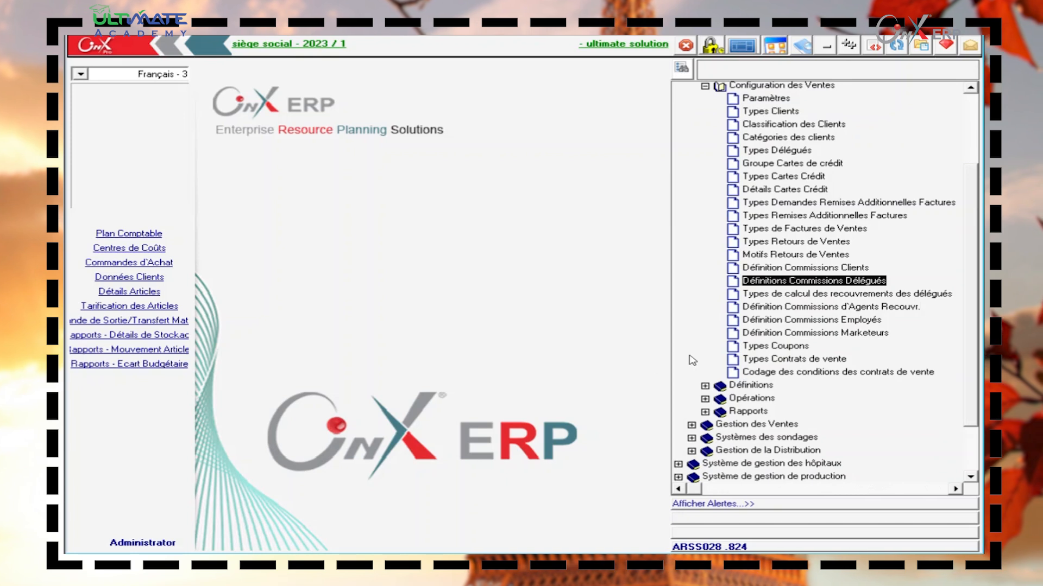
pyautogui.click(704, 386)
pyautogui.click(704, 386)
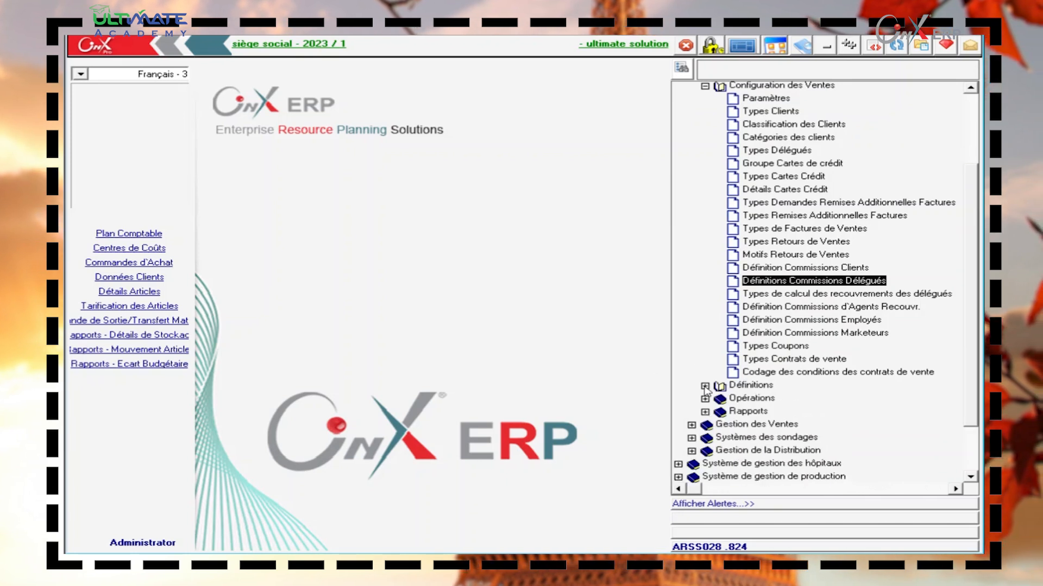